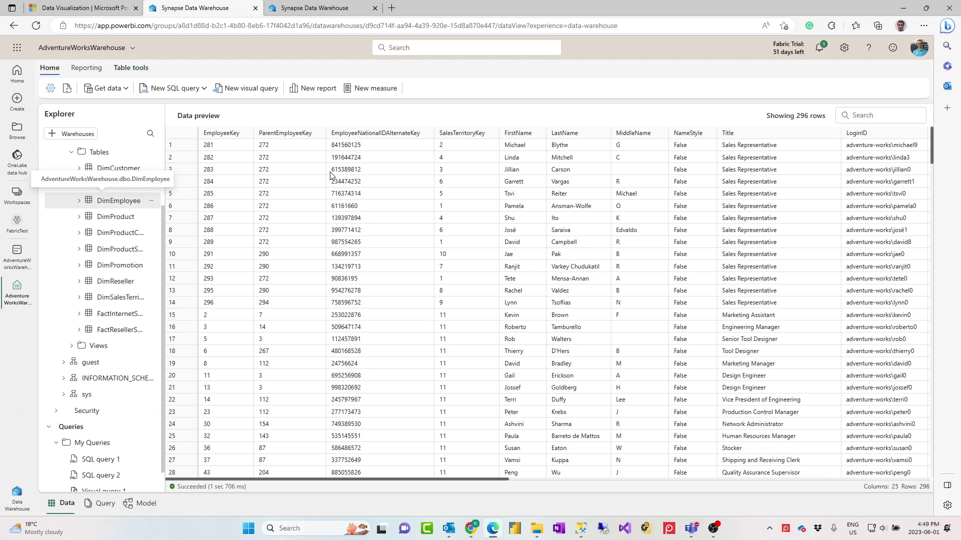
# - Go to the Microsoft Fabric home page and switch to the Synapse Data Warehouse experience
pyautogui.click(17, 495)
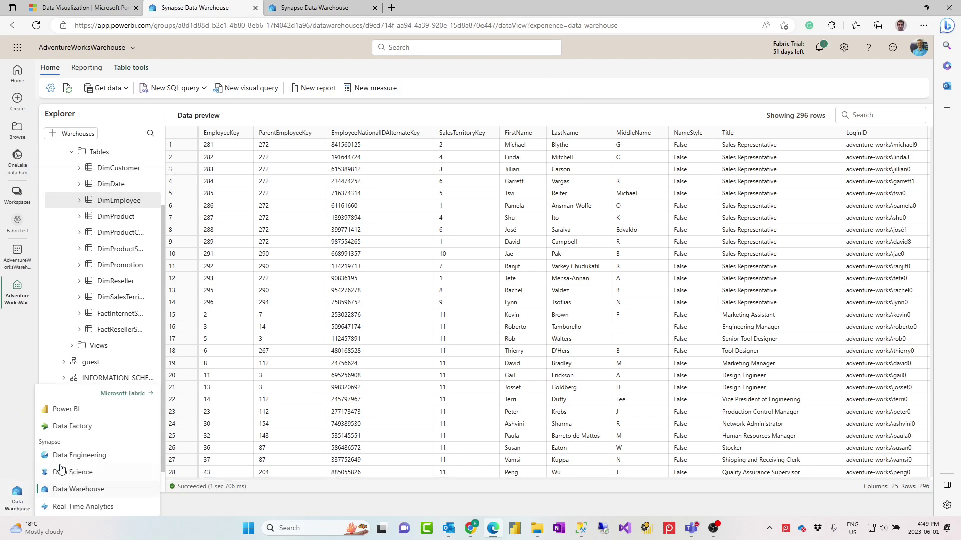
pyautogui.click(127, 394)
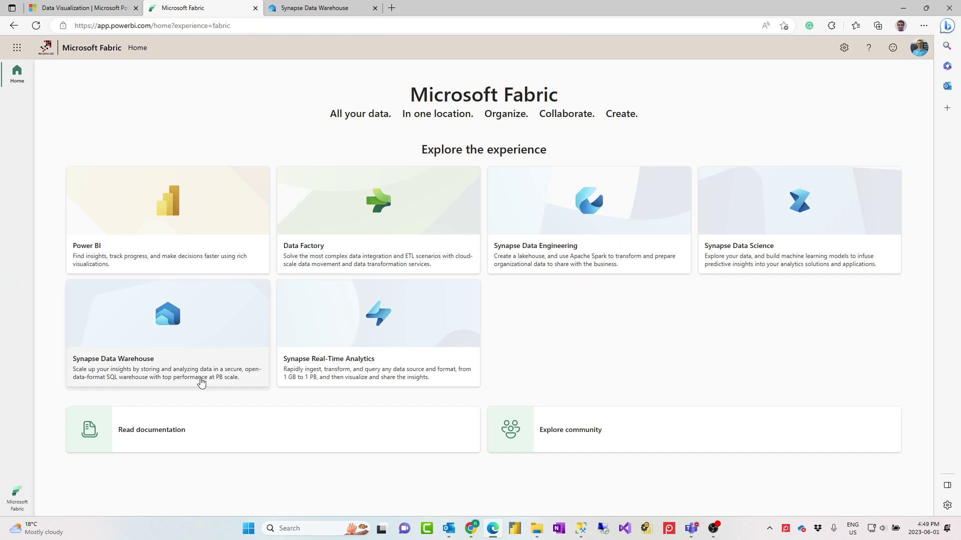
pyautogui.click(16, 507)
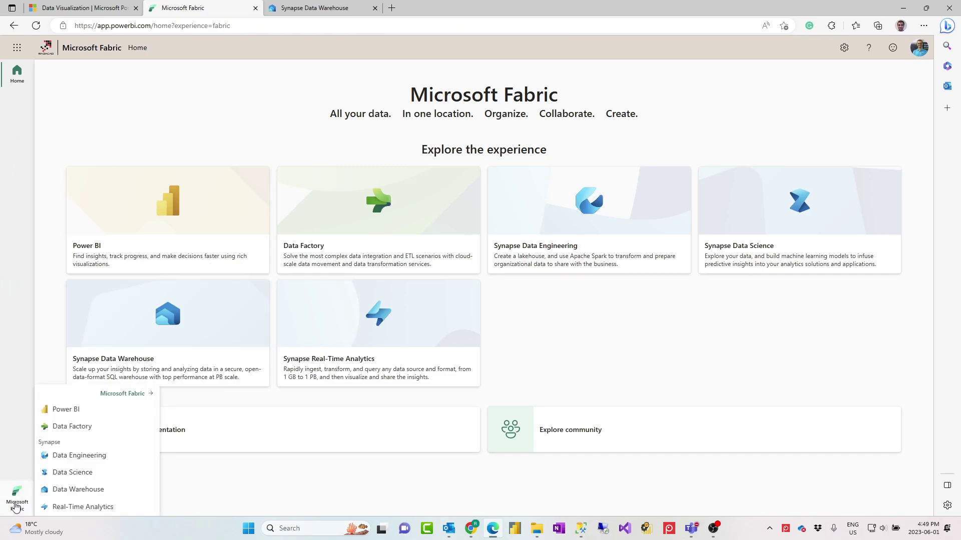
pyautogui.click(79, 490)
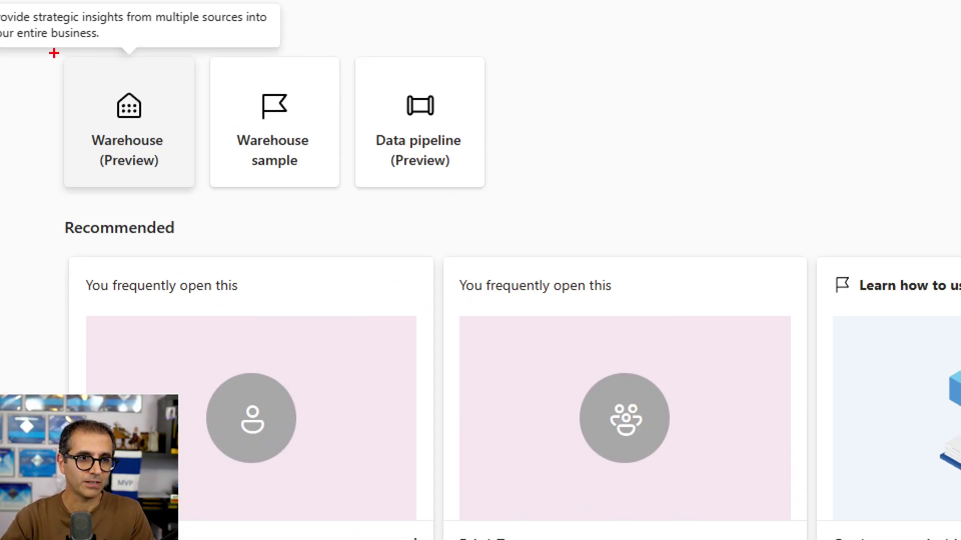
# - Create a new warehouse named sampleW4
pyautogui.moveTo(60, 99); pyautogui.dragTo(125, 174)
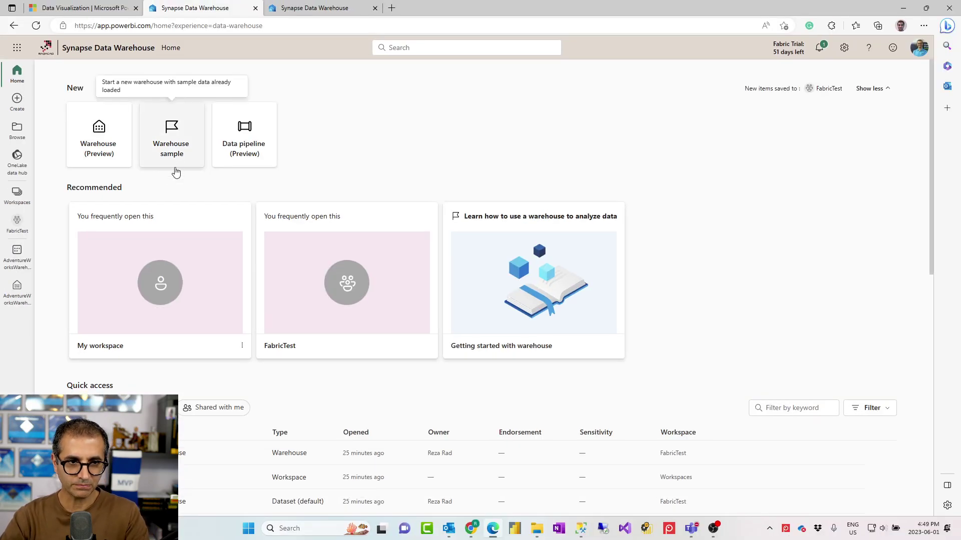
pyautogui.click(97, 139)
pyautogui.click(418, 263)
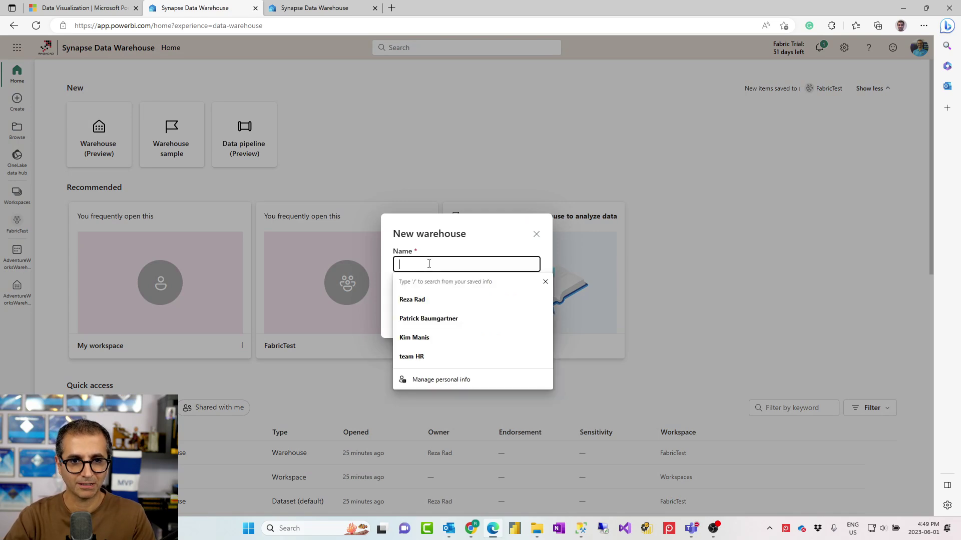
pyautogui.write('sampleW')
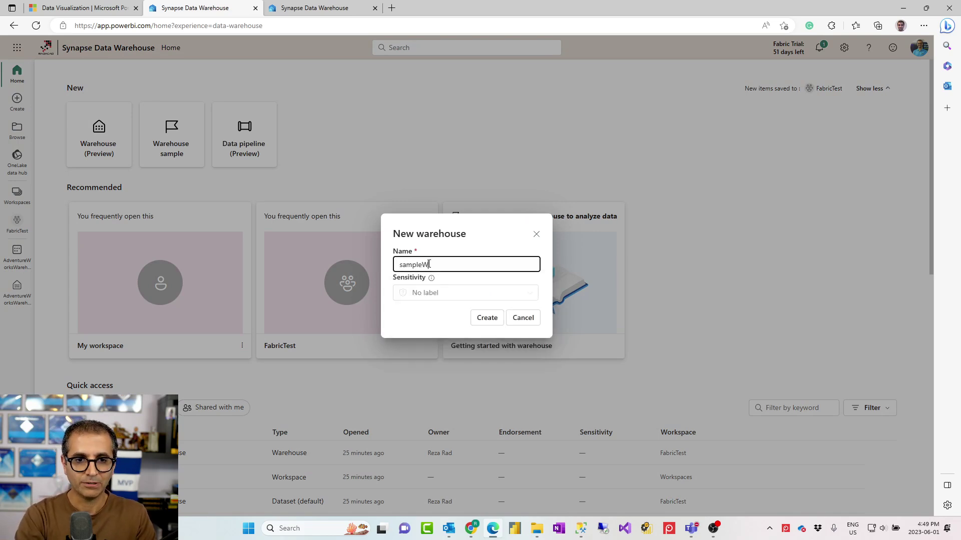
pyautogui.write('a')
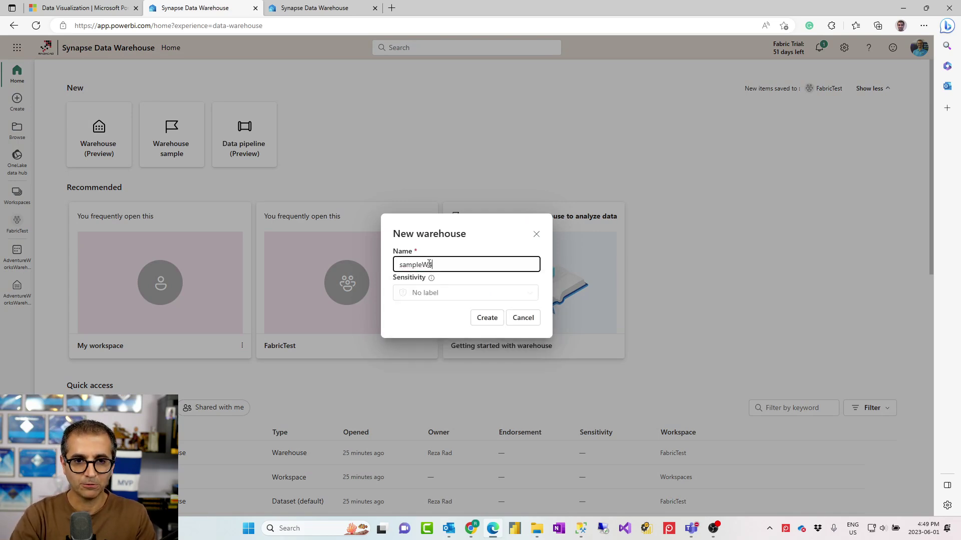
pyautogui.click(486, 321)
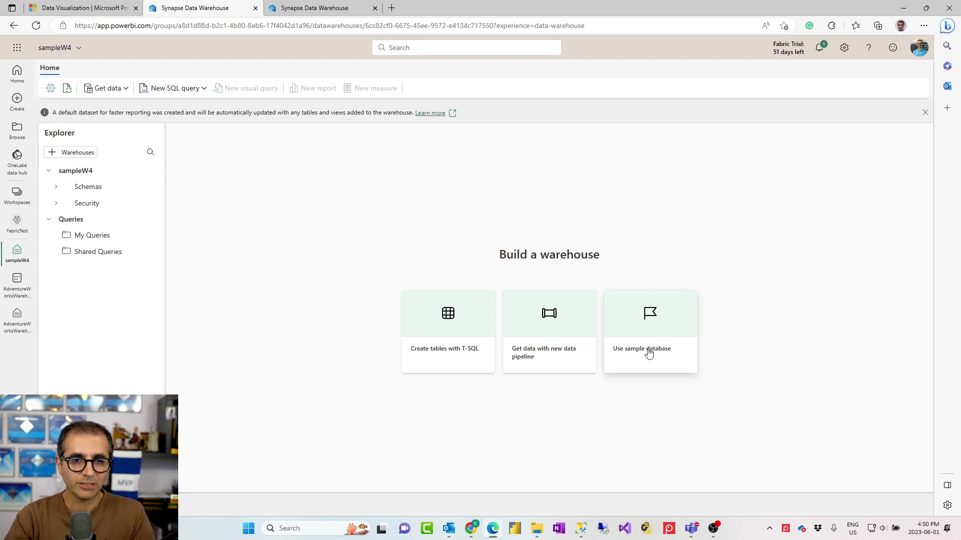
# - Examine the warehouse's schemas, the dbo object folders including Tables, and the Security node
pyautogui.click(55, 188)
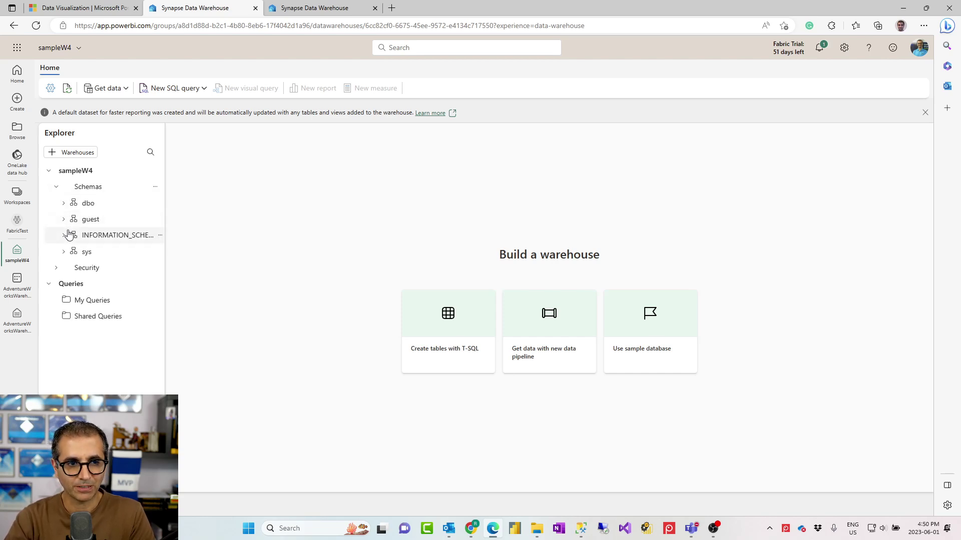
pyautogui.click(64, 204)
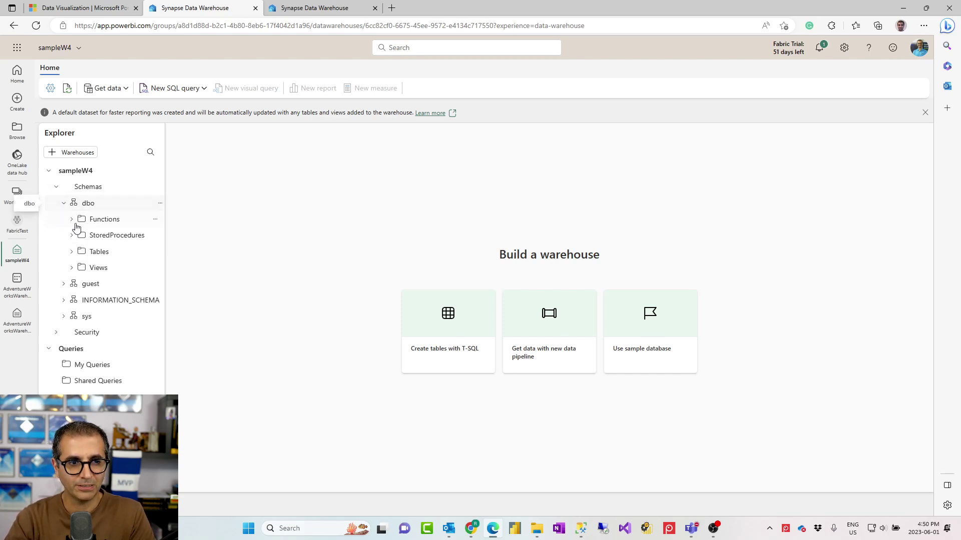
pyautogui.click(72, 252)
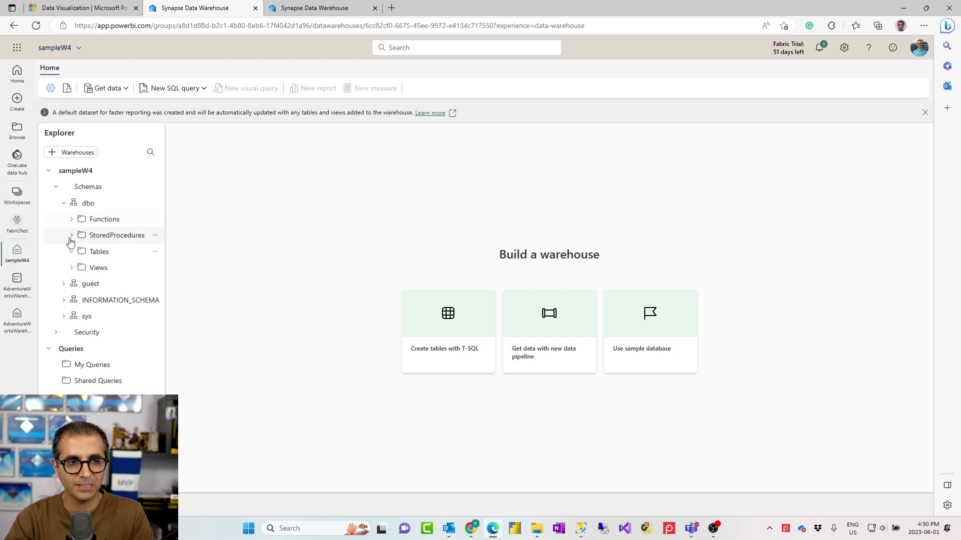
pyautogui.click(71, 252)
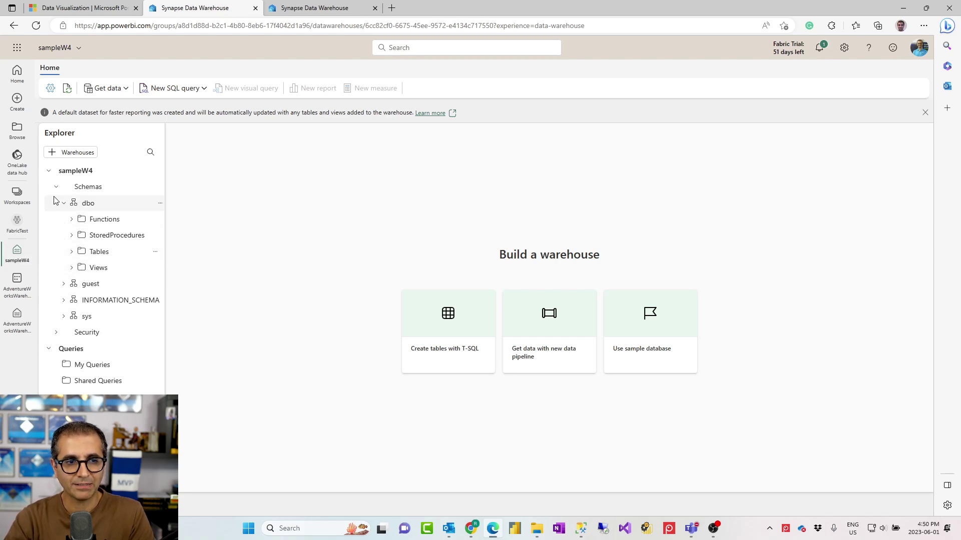
pyautogui.click(64, 204)
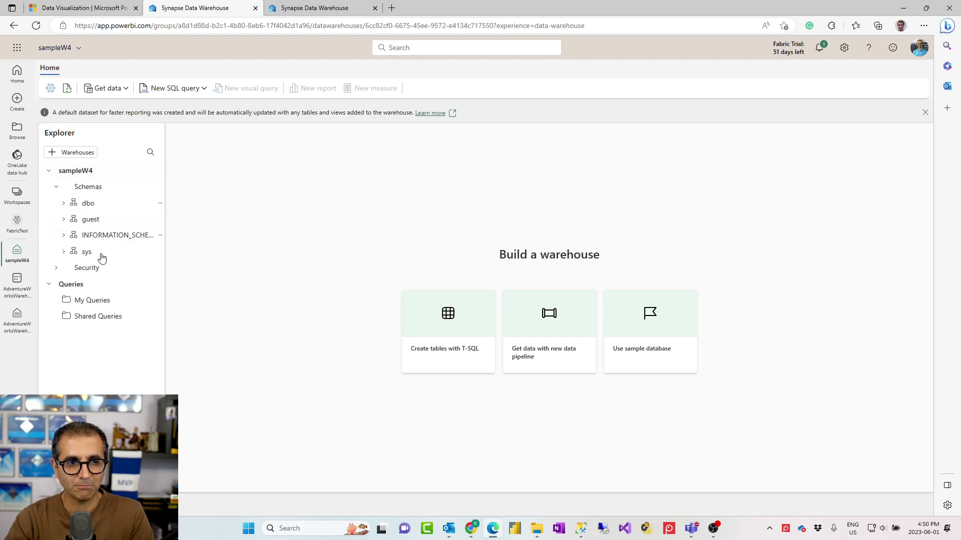
pyautogui.click(63, 203)
pyautogui.click(64, 203)
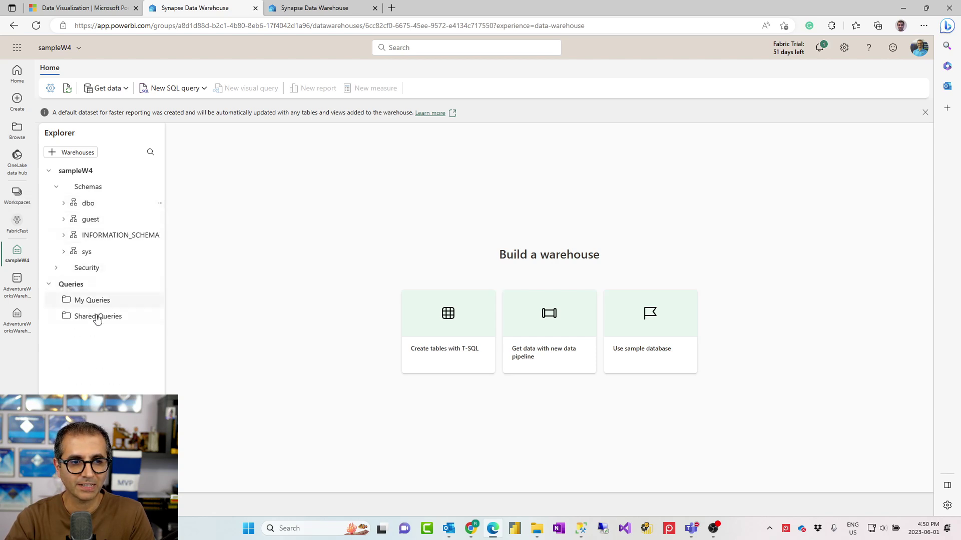
pyautogui.click(56, 268)
pyautogui.click(56, 267)
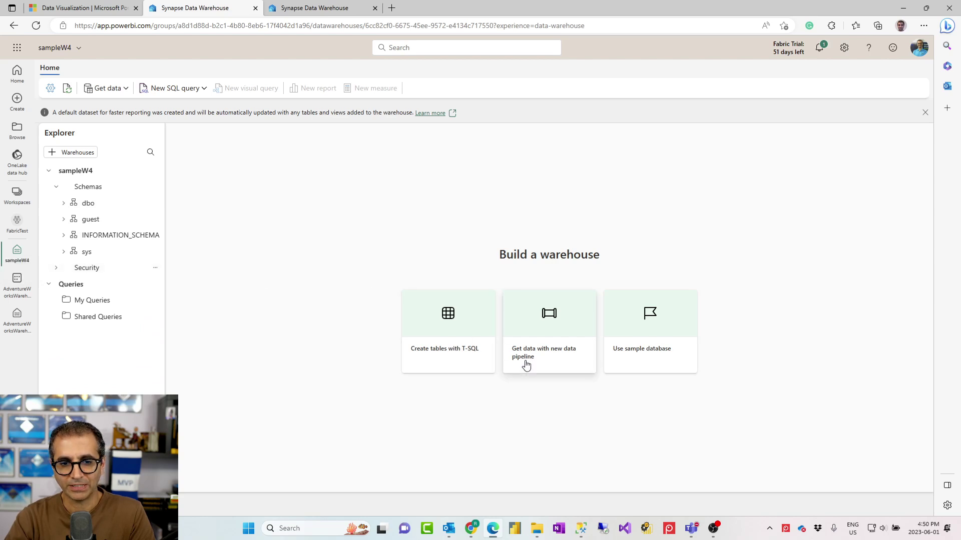
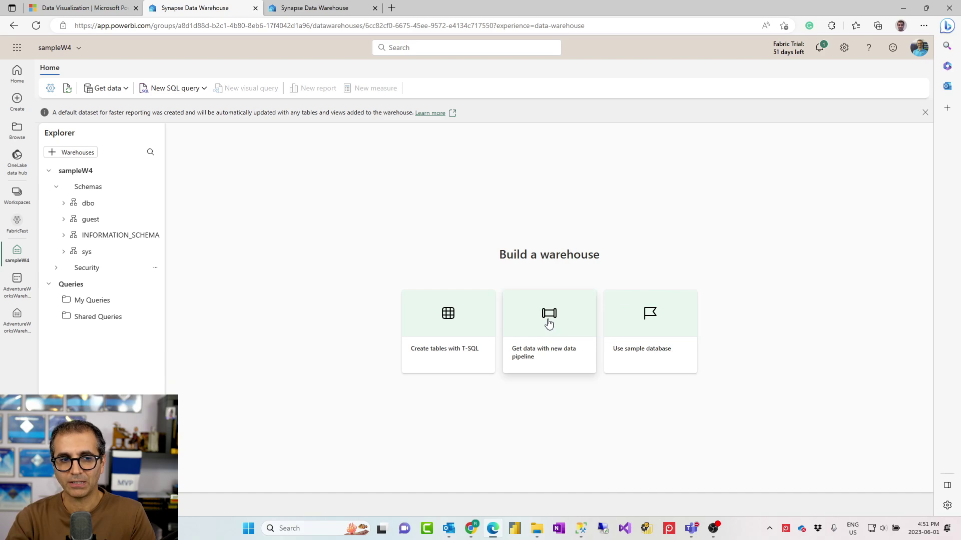
# - Create a data pipeline named pipeline5 for getting data into the sampleW4 warehouse
pyautogui.click(548, 324)
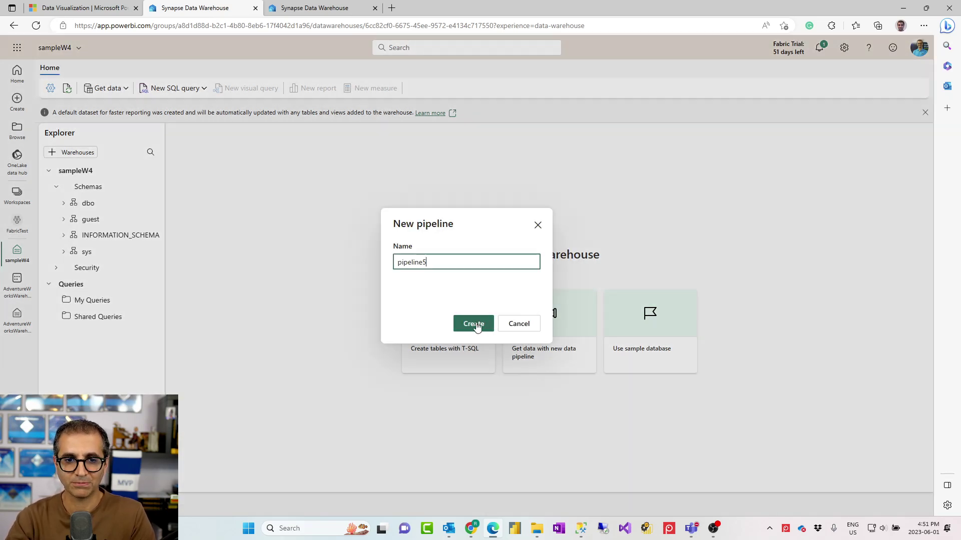
pyautogui.click(480, 325)
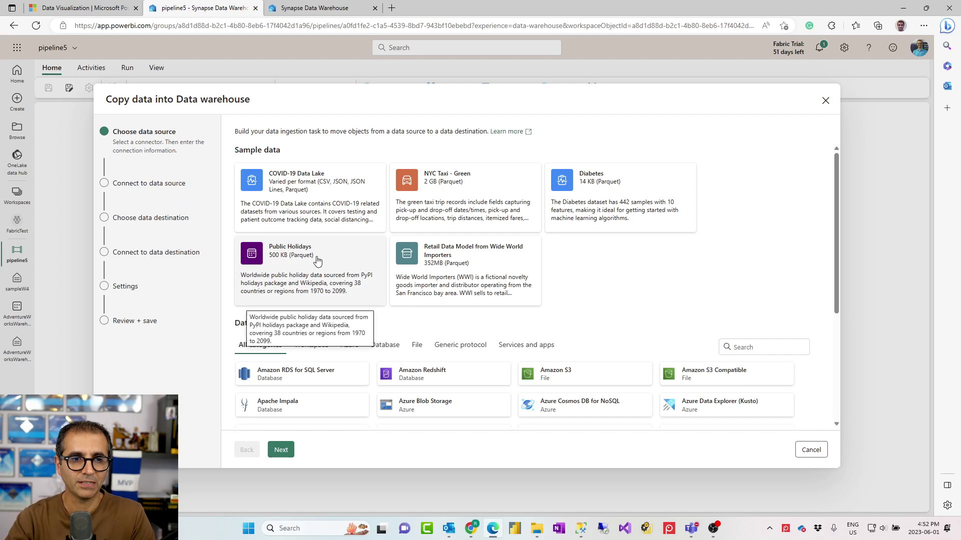
# - Choose the existing AdventureWorks lakehouse as the data source for the copy into the warehouse
pyautogui.scroll(-1, 313, 345)
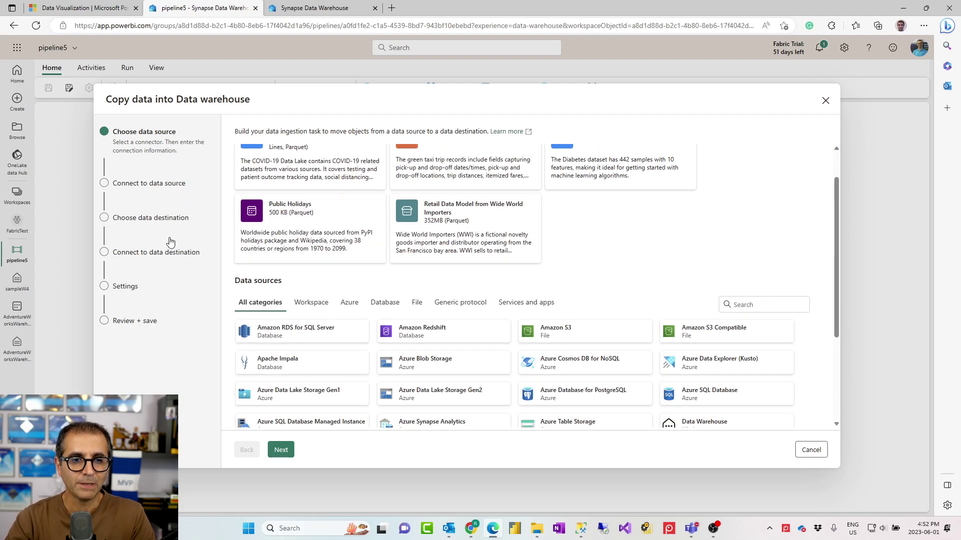
pyautogui.scroll(-2, 410, 368)
pyautogui.scroll(-1, 414, 371)
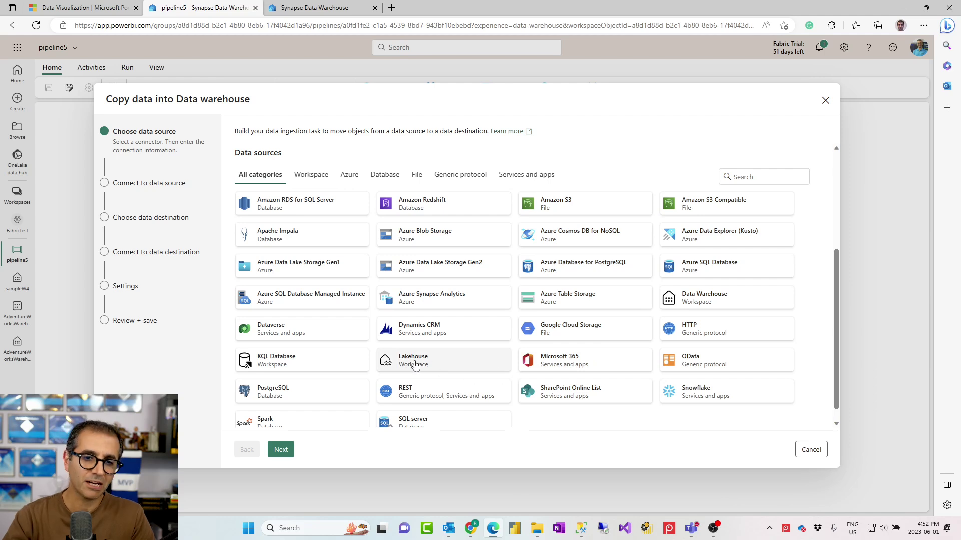
pyautogui.click(416, 365)
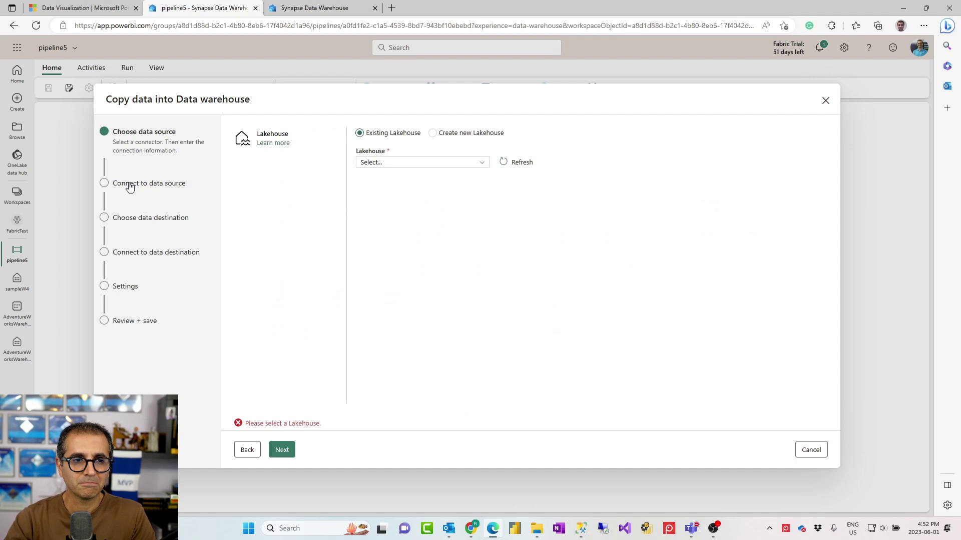
pyautogui.click(460, 163)
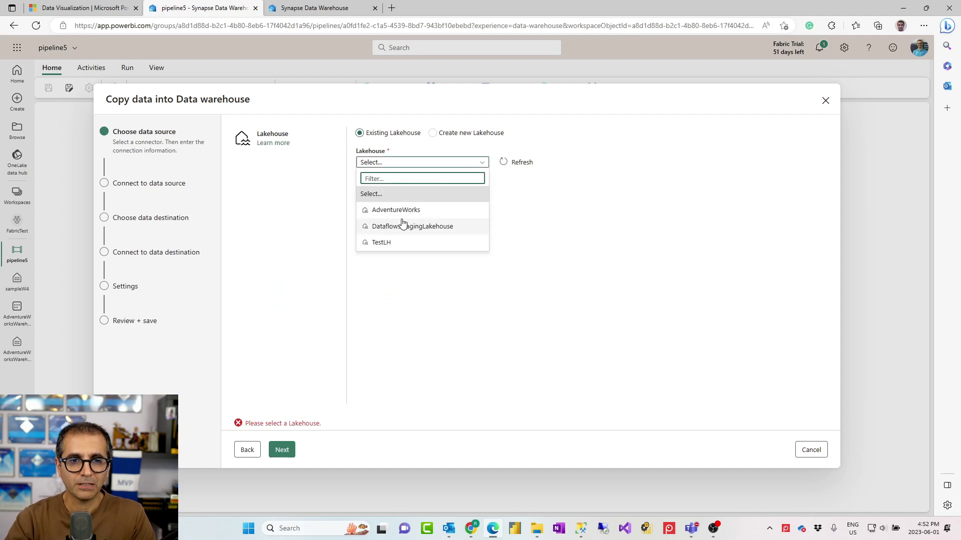
pyautogui.click(395, 210)
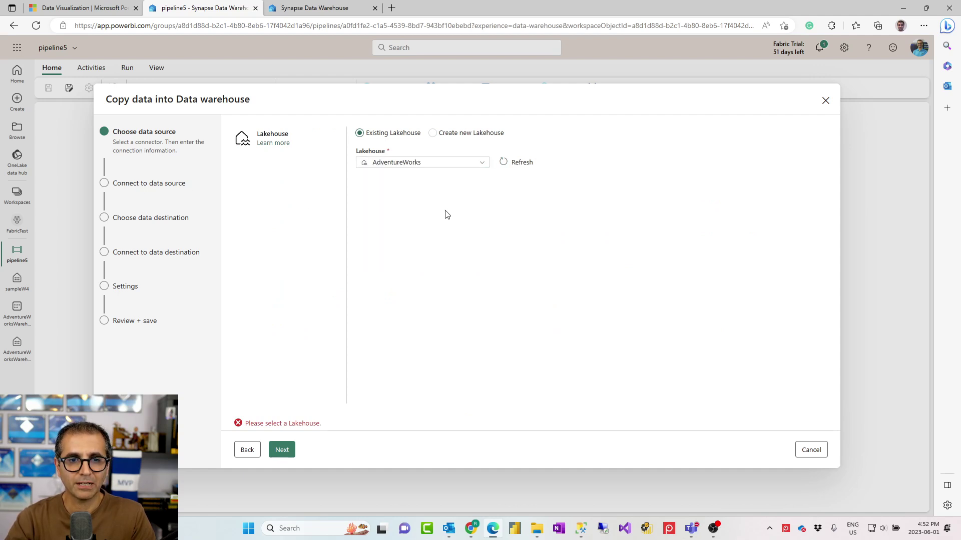
pyautogui.click(282, 450)
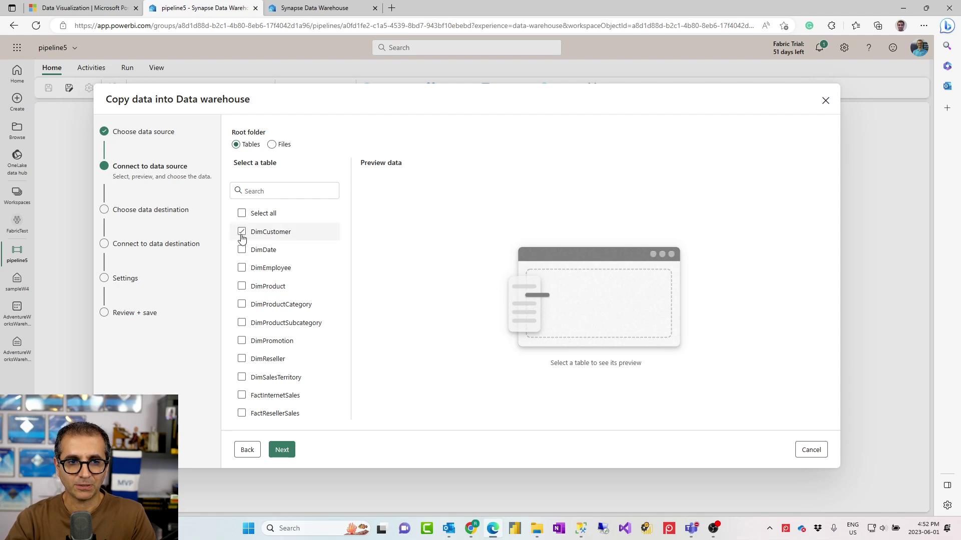
# - Set up copying DimCustomer into a new table in sampleW4 with staging enabled, up to the copy summary, and cancel the copy
pyautogui.click(242, 232)
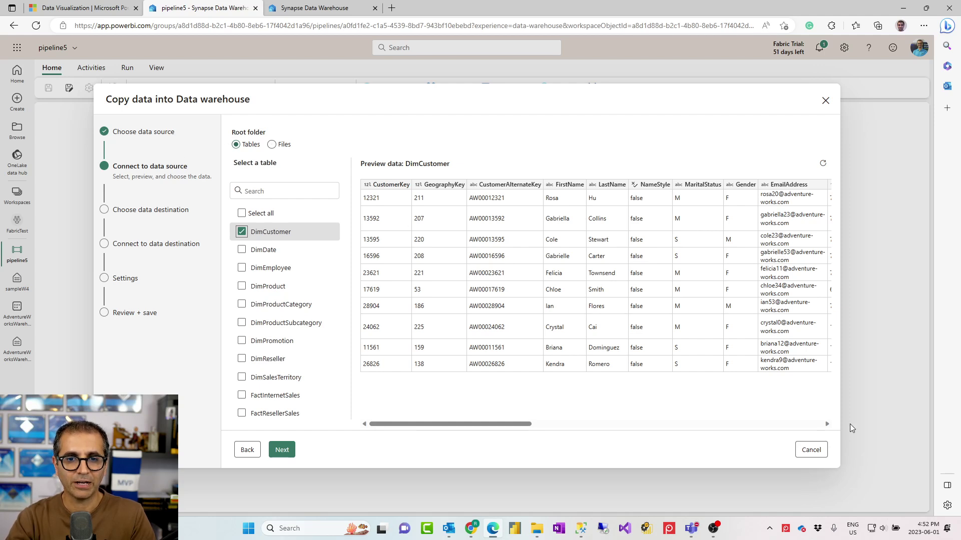
pyautogui.click(278, 453)
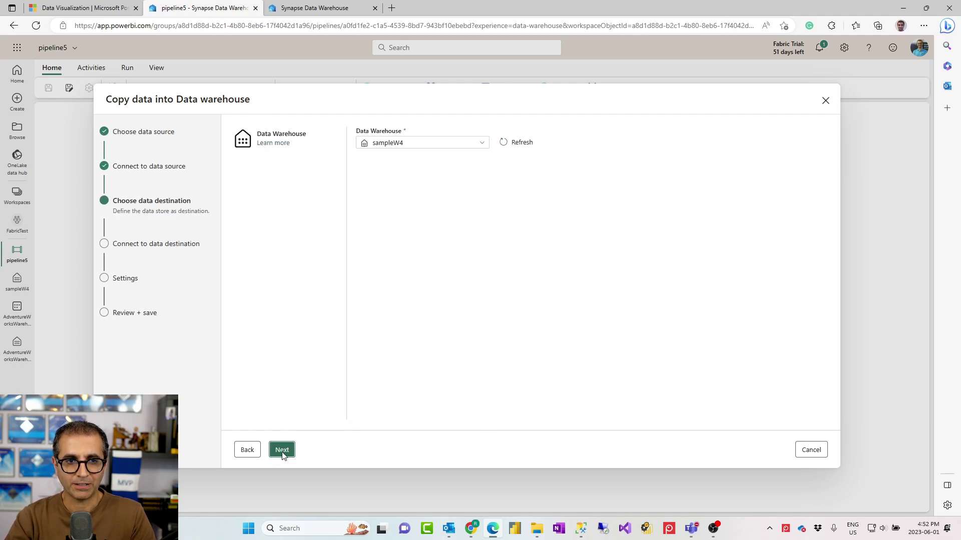
pyautogui.click(282, 450)
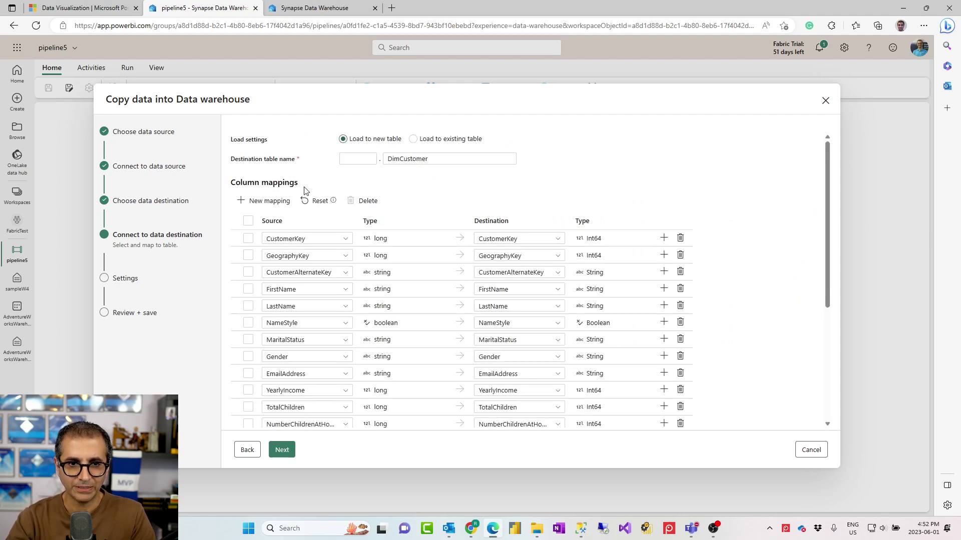
pyautogui.click(281, 450)
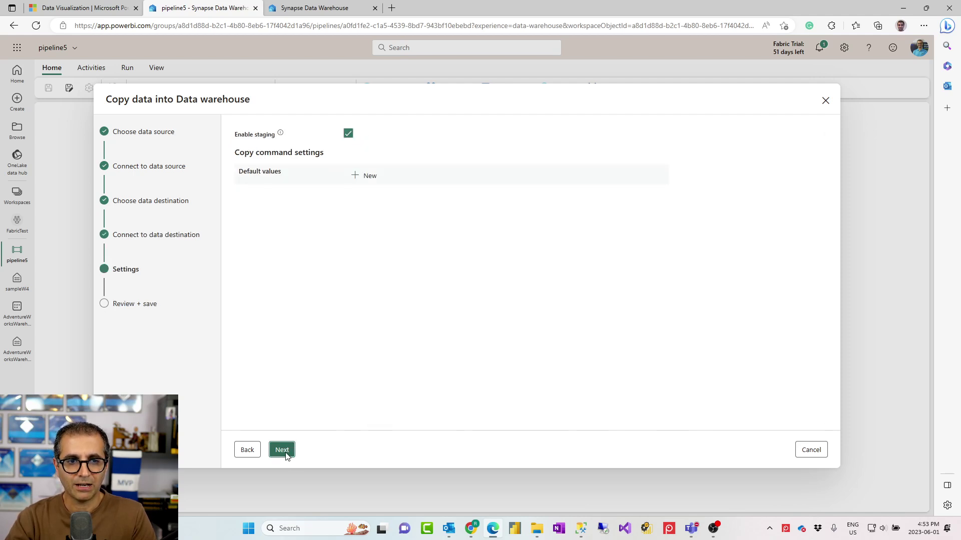
pyautogui.click(281, 450)
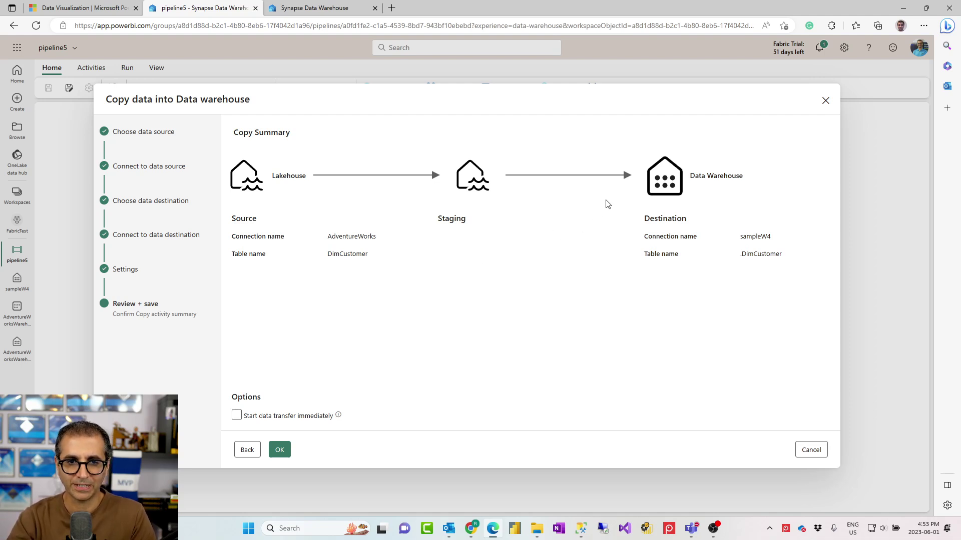
pyautogui.click(825, 102)
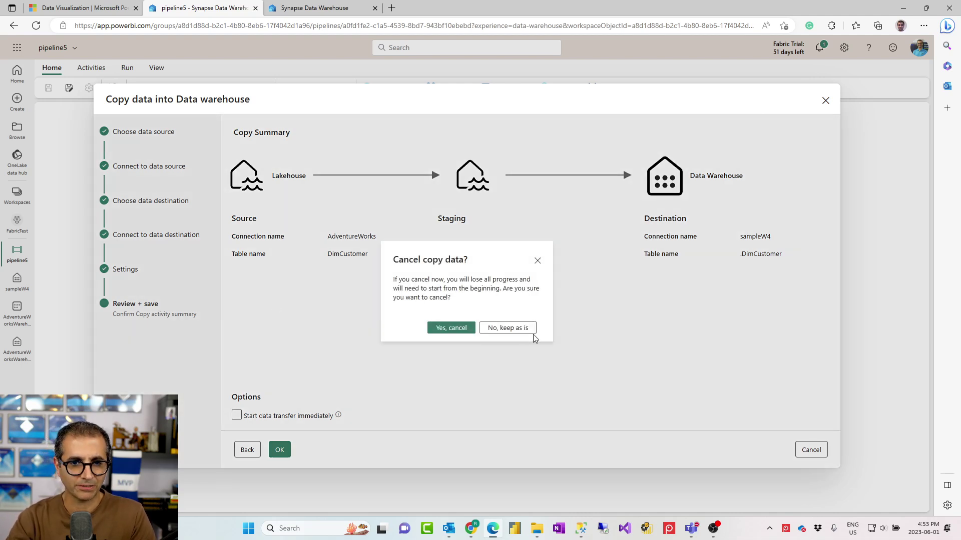
pyautogui.click(450, 328)
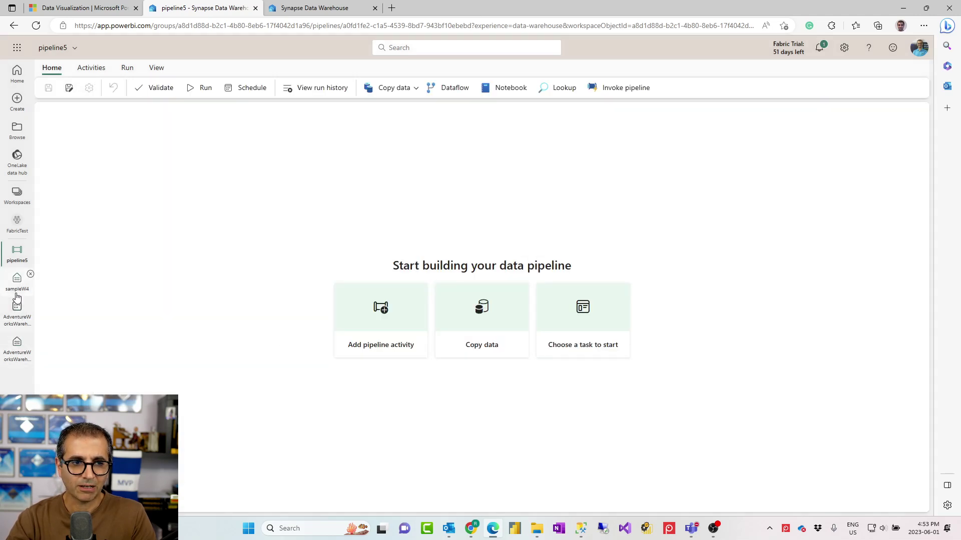
# - View the AdventureWorksWarehouse dataset and warehouse, and open the FabricTest workspace to see its items
pyautogui.click(17, 319)
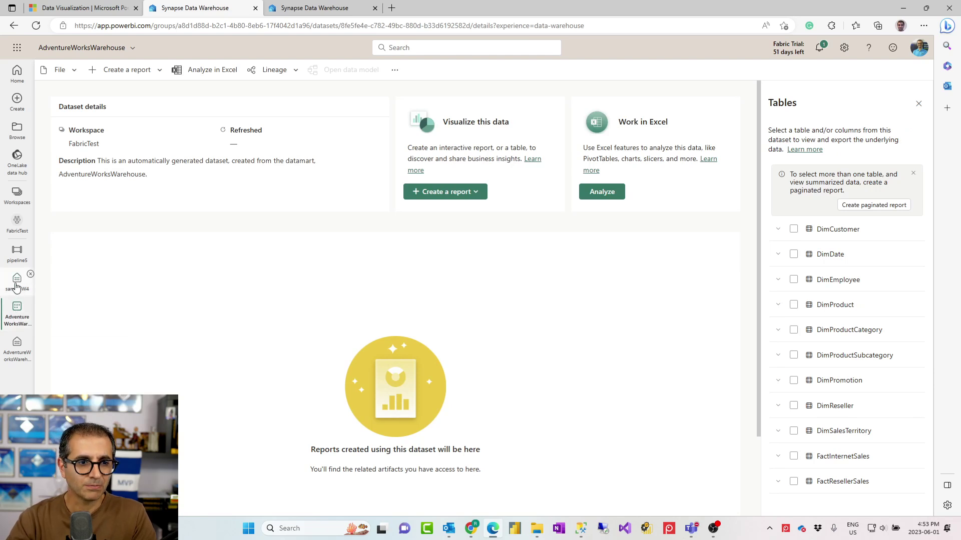
pyautogui.click(16, 354)
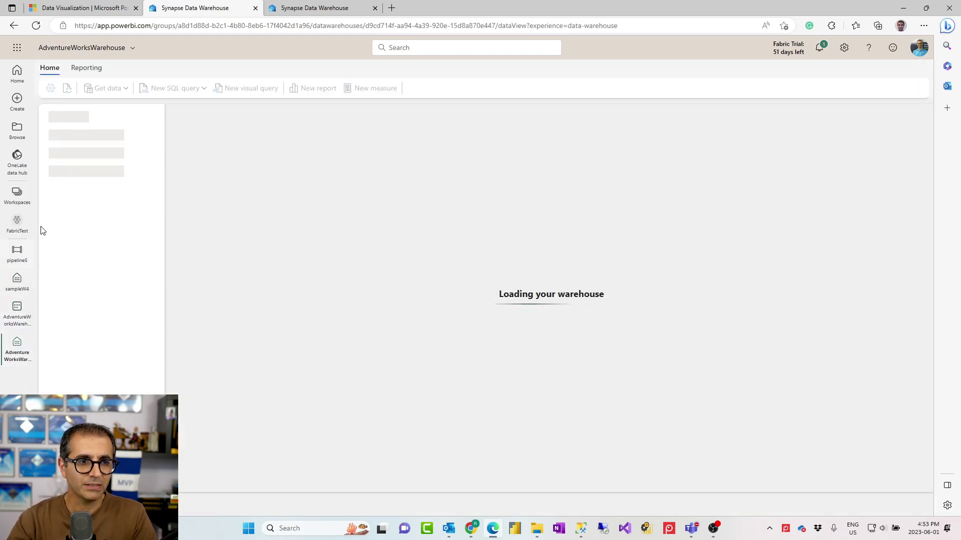
pyautogui.click(15, 233)
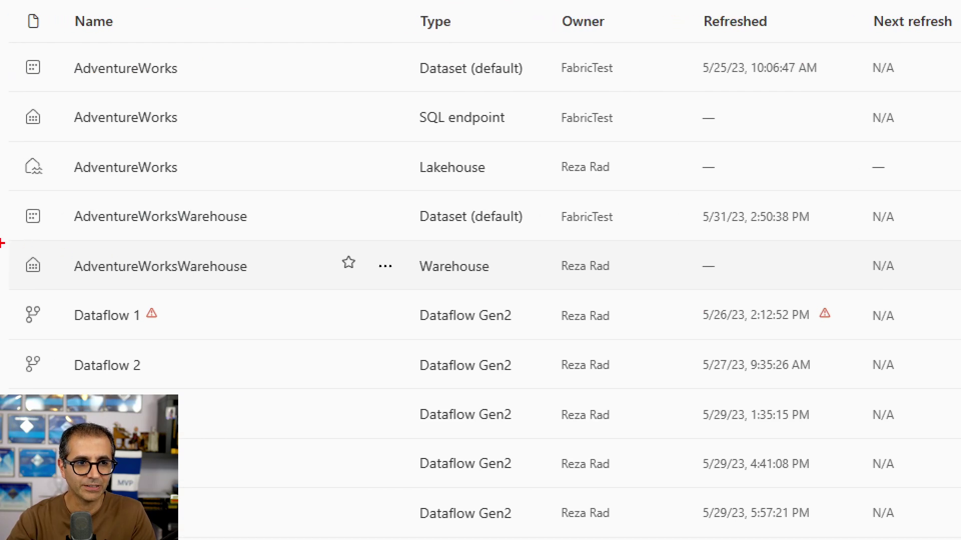
# - Open the AdventureWorksWarehouse warehouse, preview its DimDate and DimCustomer tables, and check the options available for stored procedures
pyautogui.moveTo(3, 244)
pyautogui.mouseDown()
pyautogui.moveTo(562, 311)
pyautogui.moveTo(561, 296)
pyautogui.mouseUp()
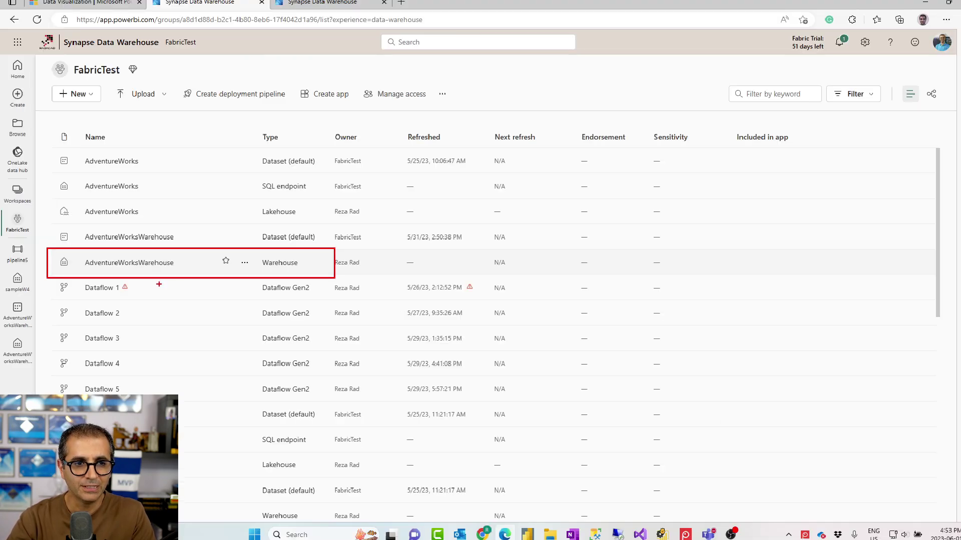
pyautogui.click(104, 268)
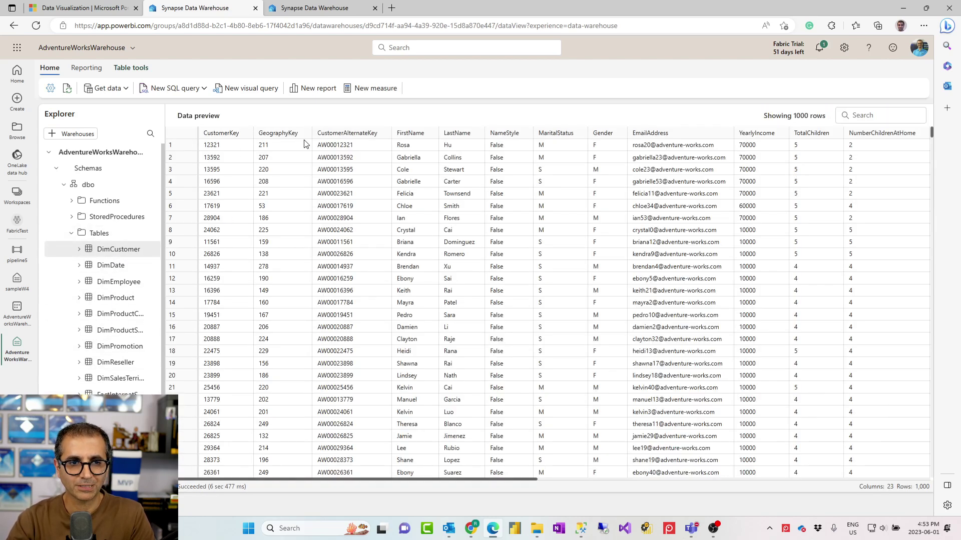
pyautogui.click(113, 264)
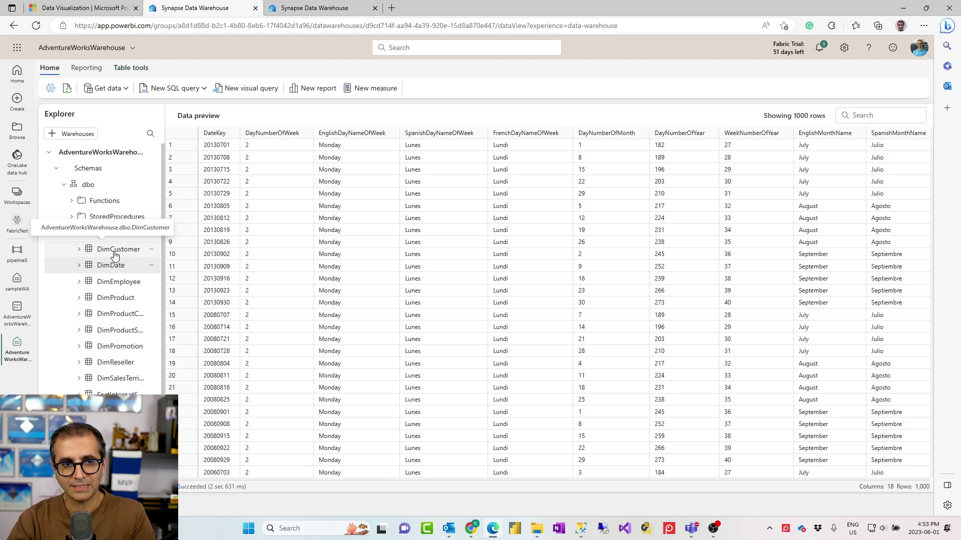
pyautogui.click(115, 255)
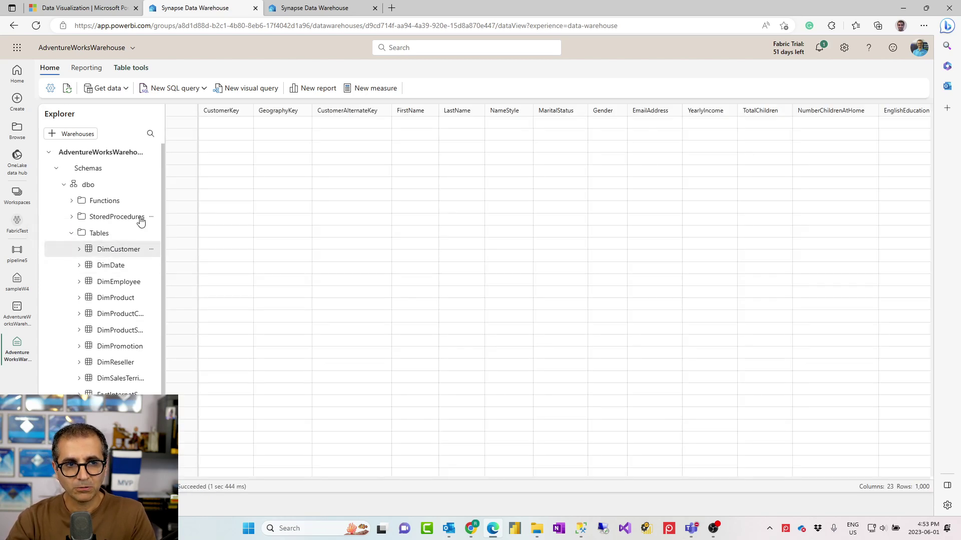
pyautogui.click(151, 216)
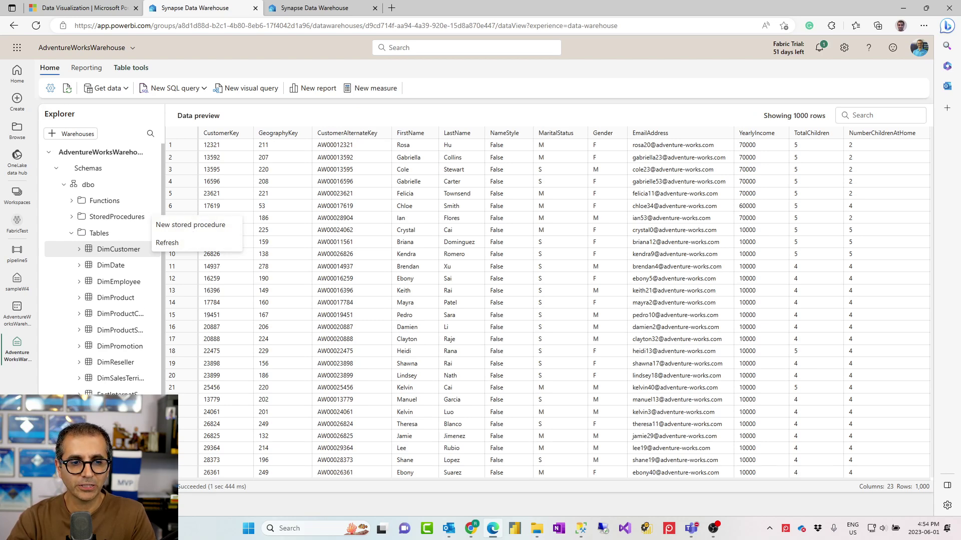
pyautogui.click(151, 217)
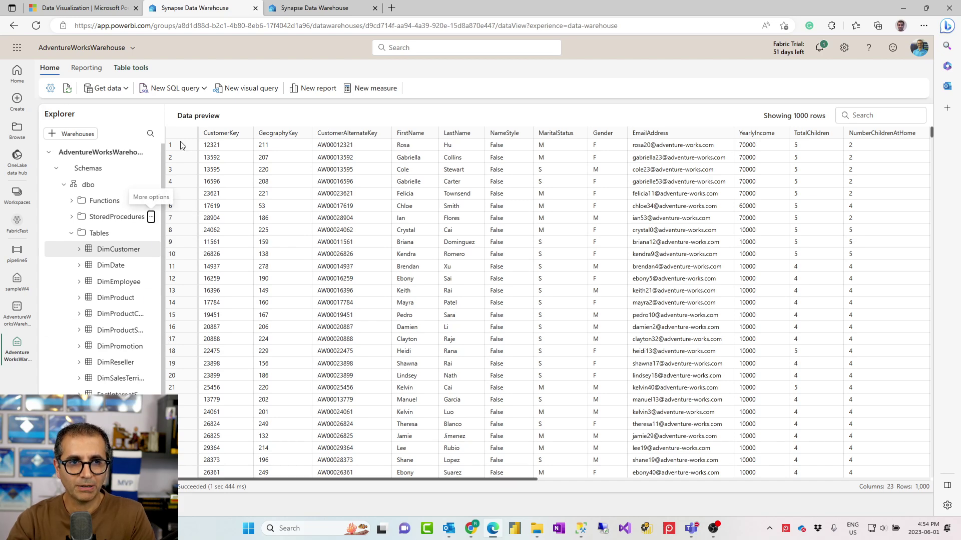
# - Create a new SQL query reading "select top 10 * from dimcustomer" and run it
pyautogui.click(174, 89)
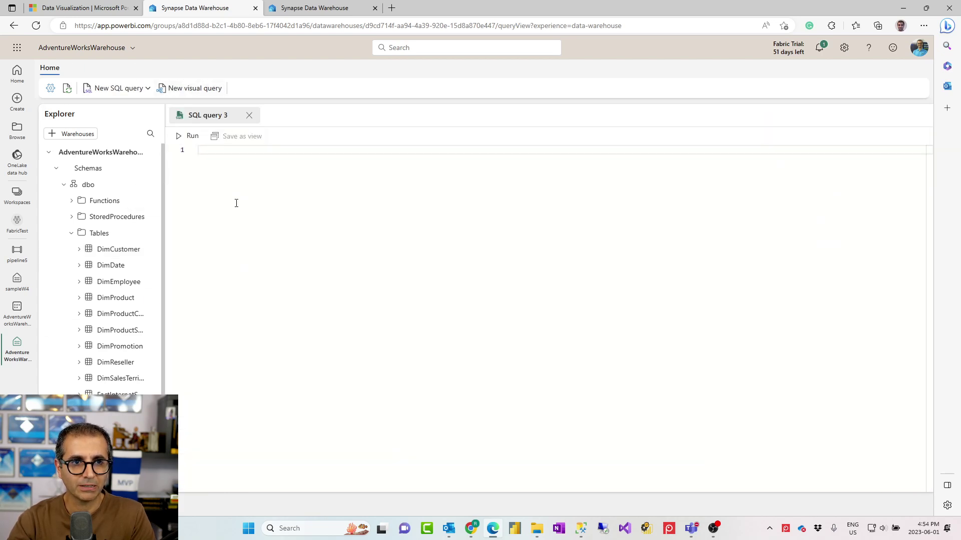
pyautogui.write('srl')
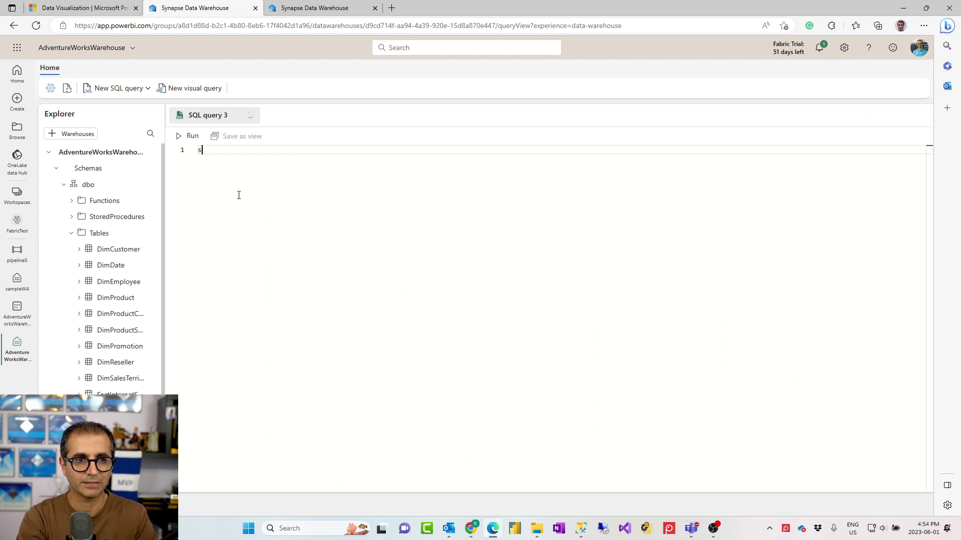
pyautogui.press('BackSpace')
pyautogui.press('BackSpace')
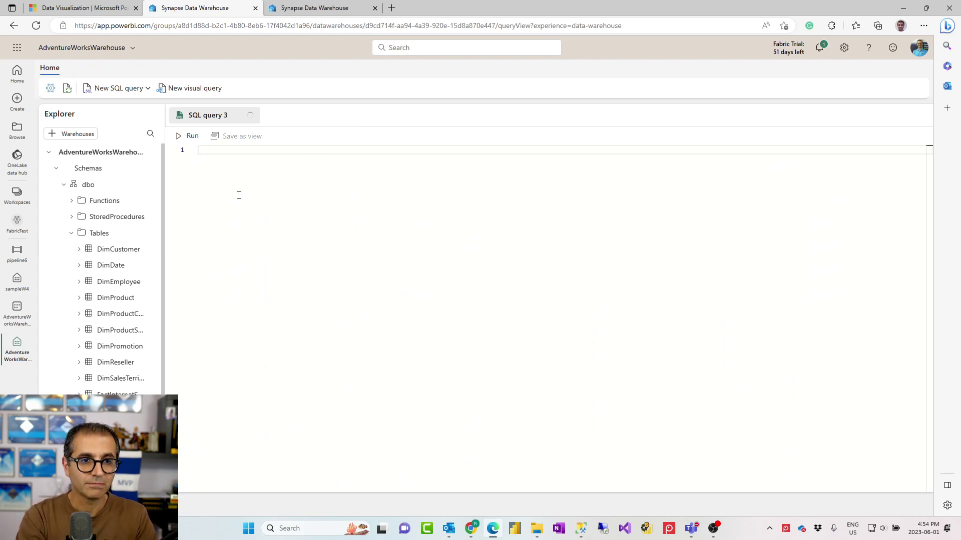
pyautogui.write('select')
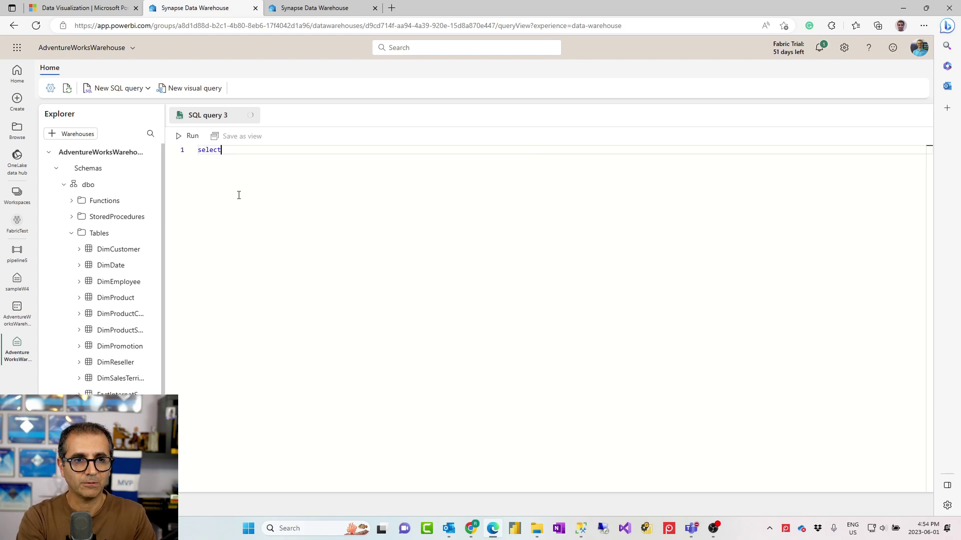
pyautogui.write(' * t top 0')
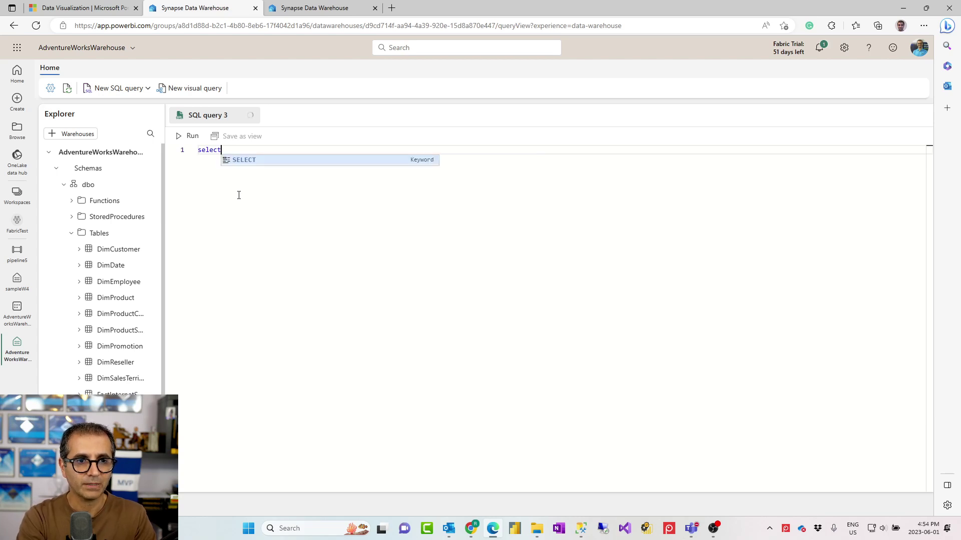
pyautogui.write(' * from dimcustomer')
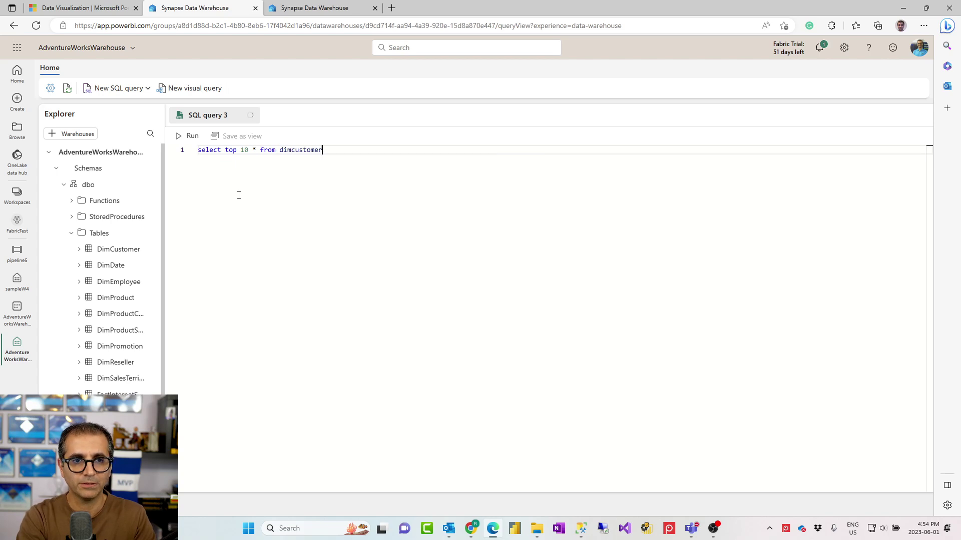
pyautogui.click(189, 141)
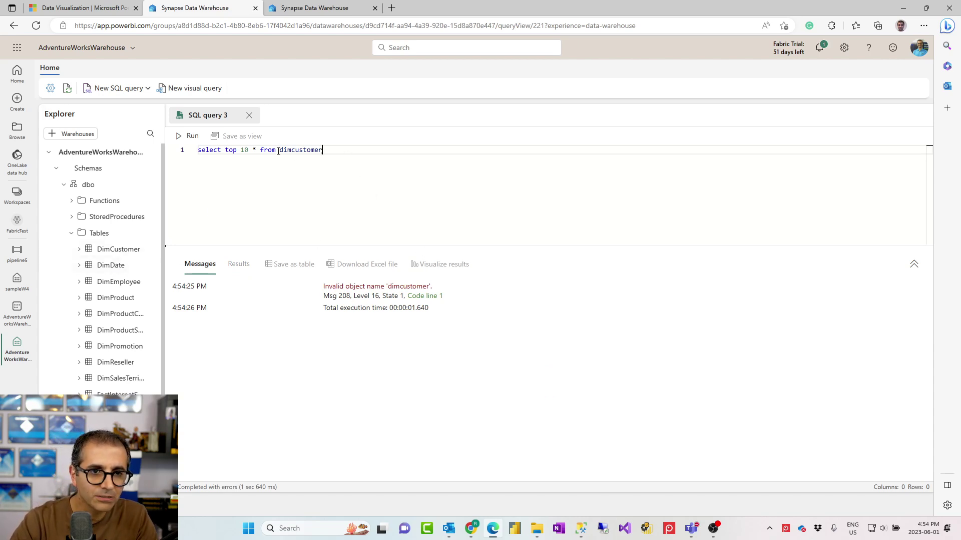
# - Correct the table name in the SQL query to DimCustomer and run the query again
pyautogui.moveTo(278, 151); pyautogui.dragTo(335, 150)
pyautogui.press('BackSpace')
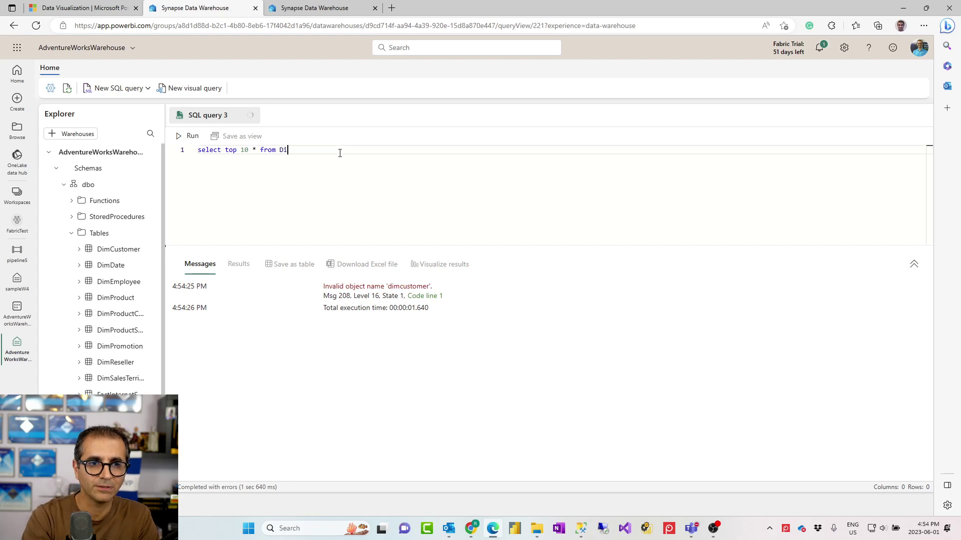
pyautogui.click(190, 137)
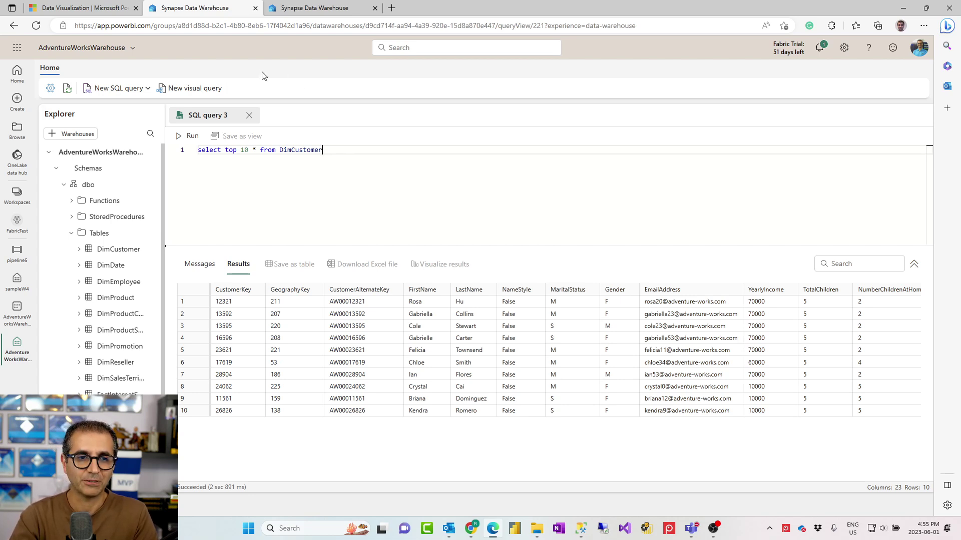
# - Create a new visual query in the warehouse and add the DimCustomer table to its canvas
pyautogui.click(194, 90)
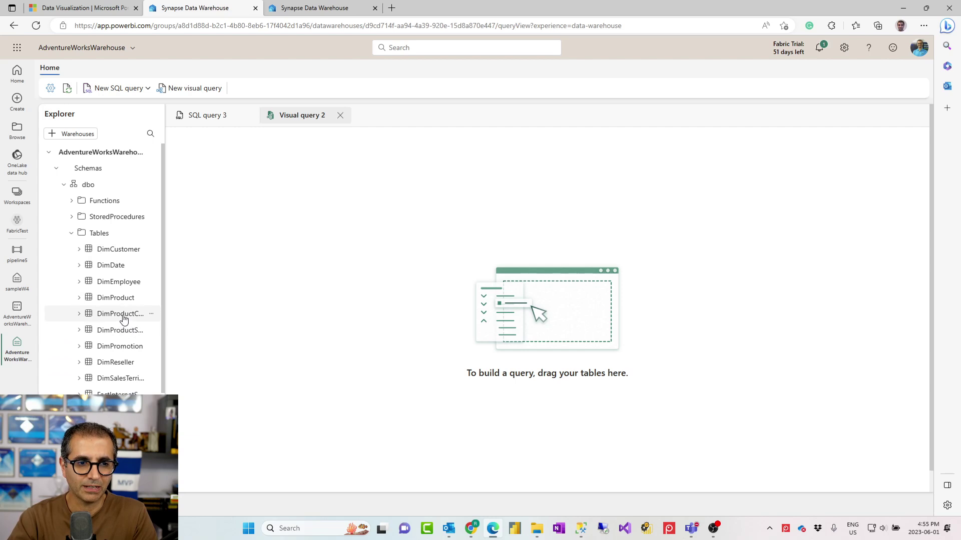
pyautogui.moveTo(126, 255); pyautogui.dragTo(341, 241)
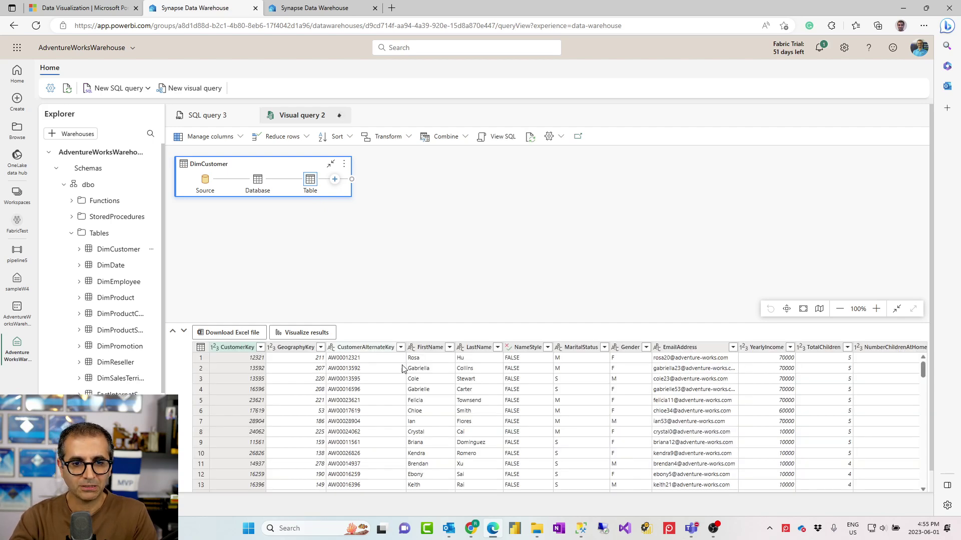
# - Remove every column except FirstName and LastName from the DimCustomer visual query
pyautogui.click(426, 350)
pyautogui.keyDown('ctrl'); pyautogui.click(480, 340); pyautogui.keyUp('ctrl')
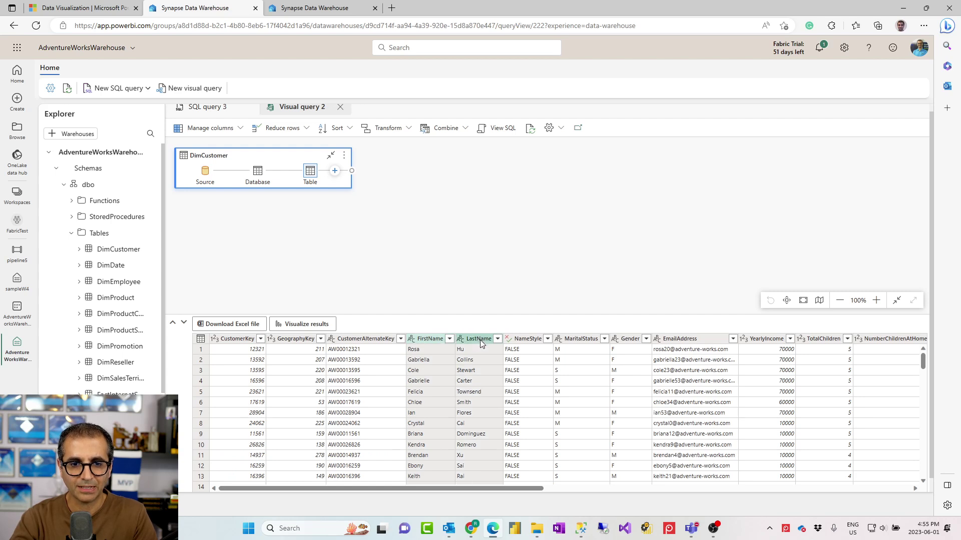
pyautogui.rightClick(479, 340)
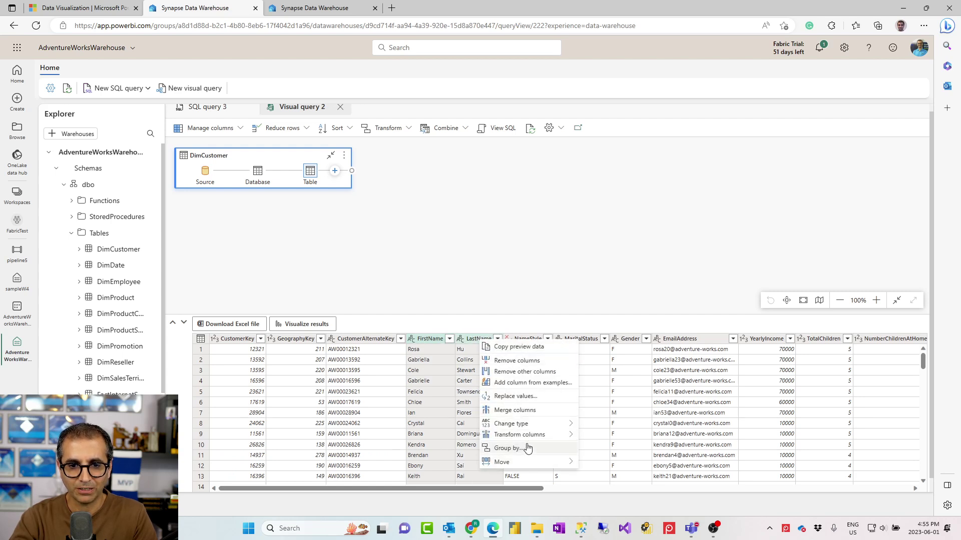
pyautogui.click(526, 364)
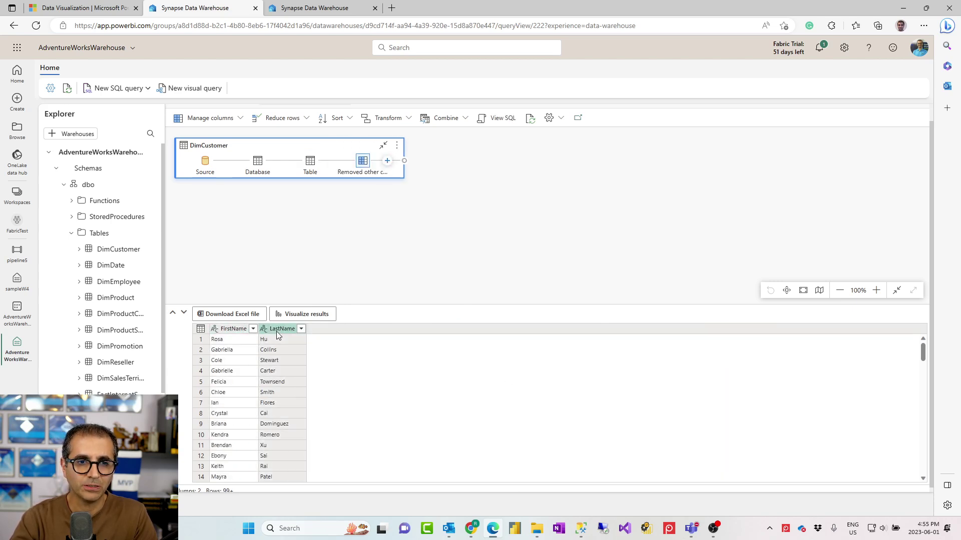
# - Examine the transform and combine operations and the column options available for FirstName and LastName in the visual query
pyautogui.click(408, 120)
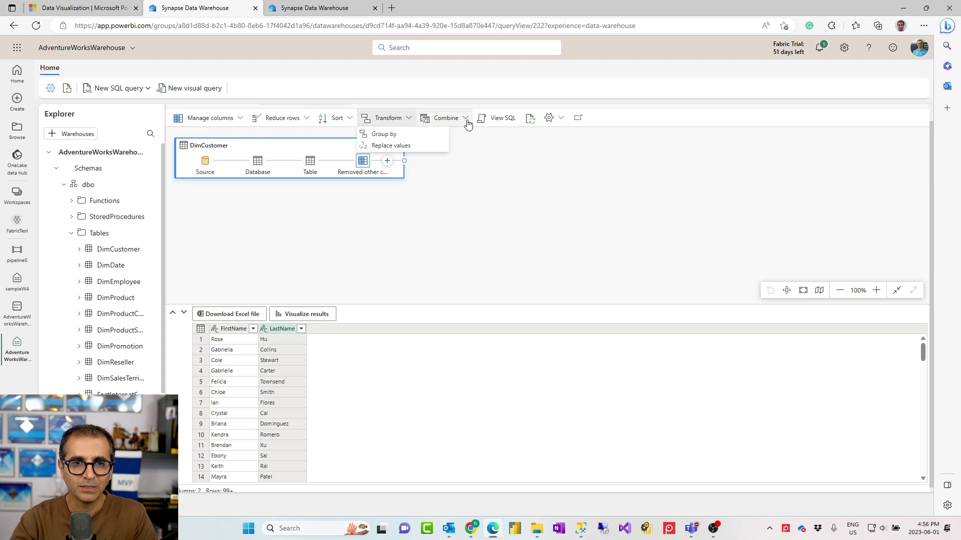
pyautogui.click(465, 120)
pyautogui.click(405, 123)
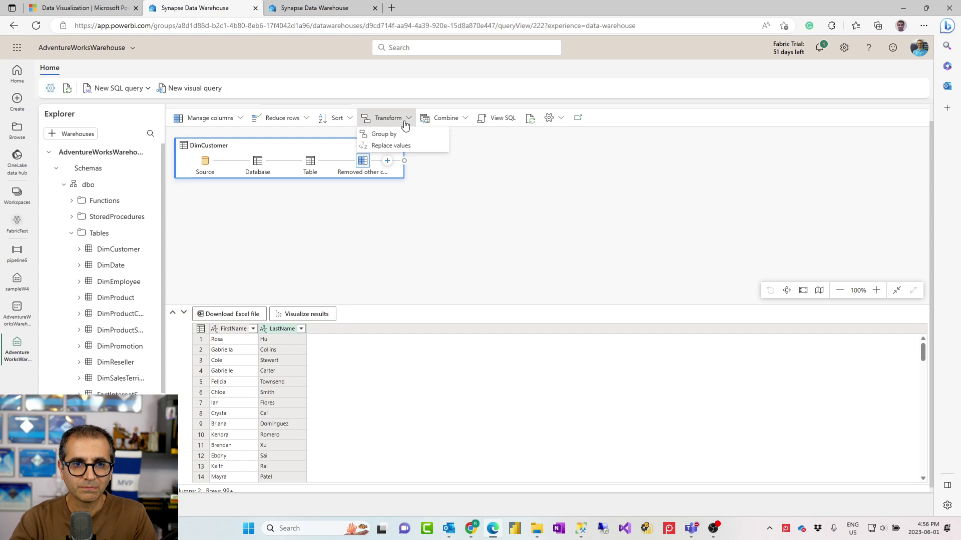
pyautogui.click(275, 336)
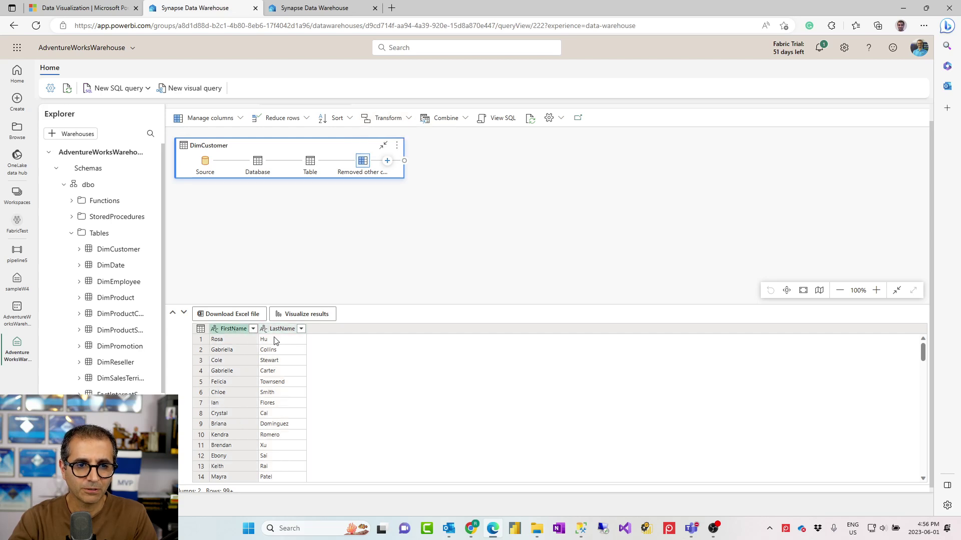
pyautogui.click(275, 332)
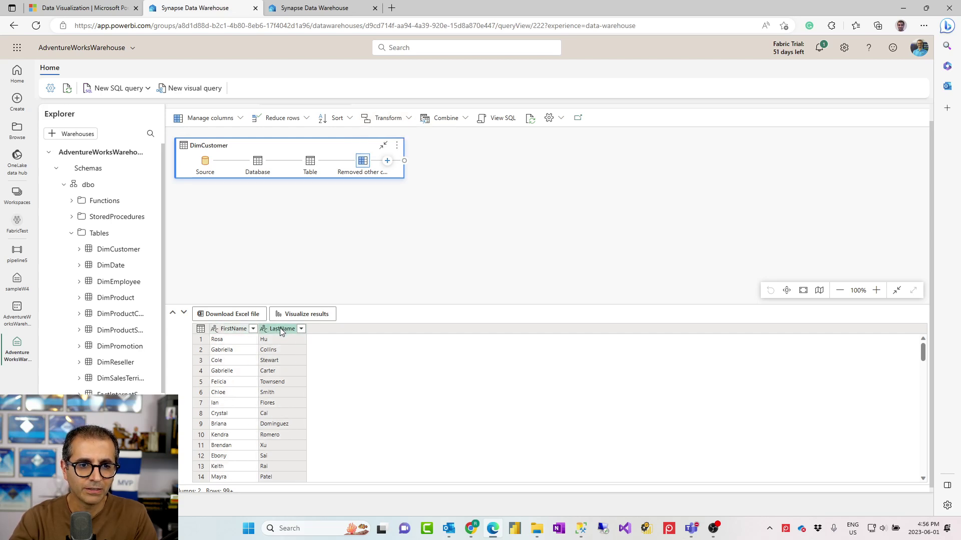
pyautogui.click(221, 330)
pyautogui.click(282, 332)
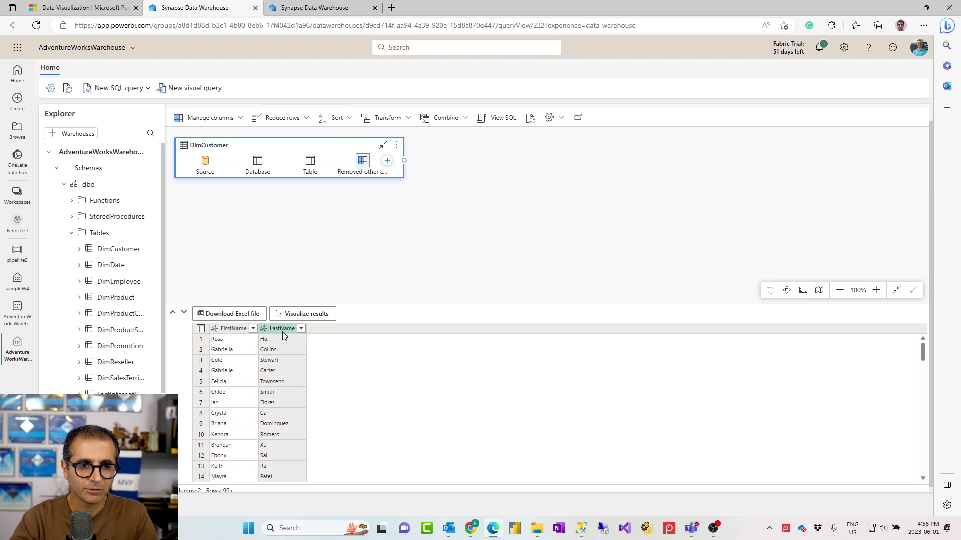
pyautogui.click(239, 332)
pyautogui.click(279, 335)
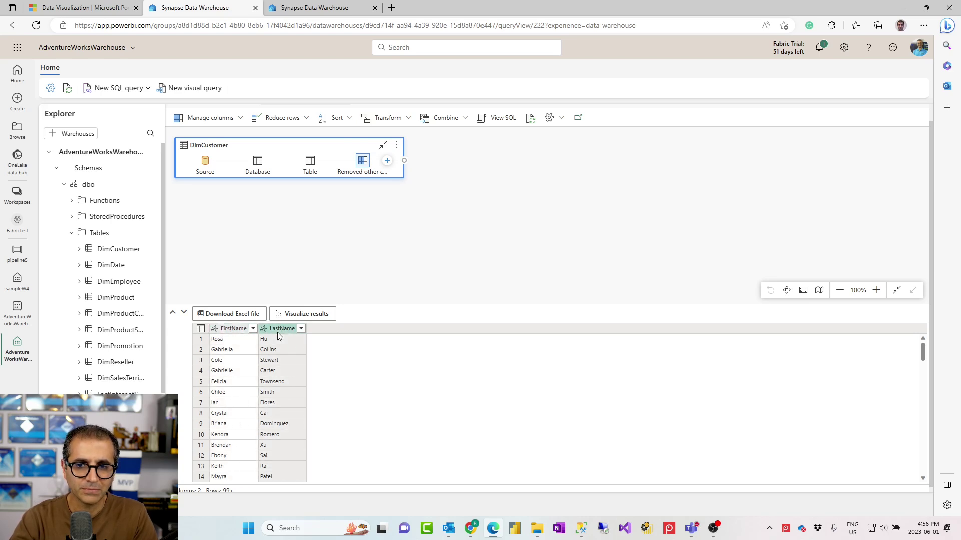
pyautogui.rightClick(278, 336)
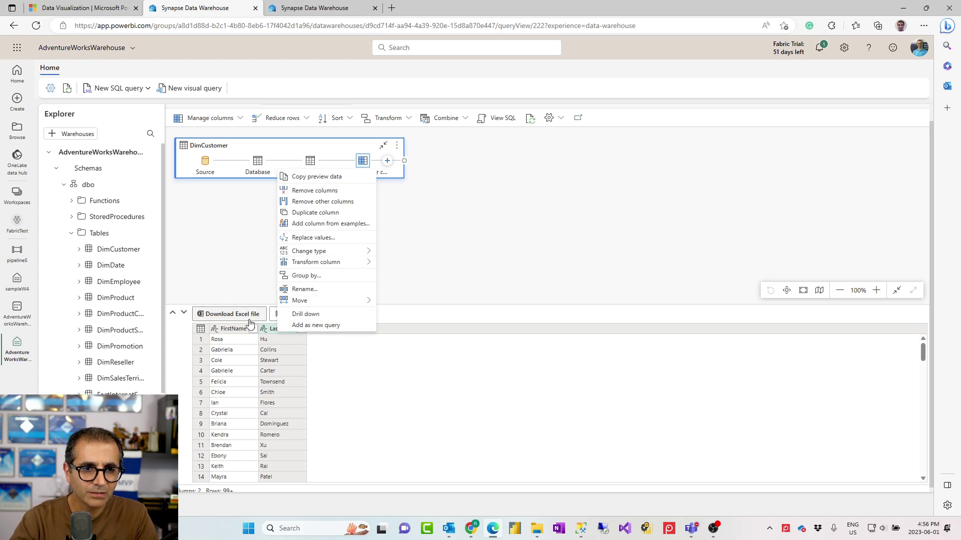
pyautogui.click(234, 328)
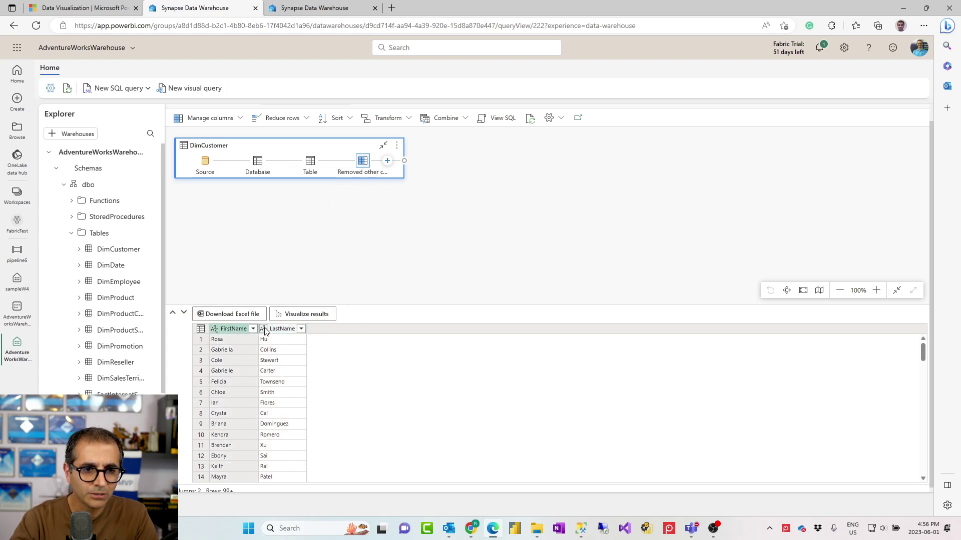
pyautogui.click(283, 329)
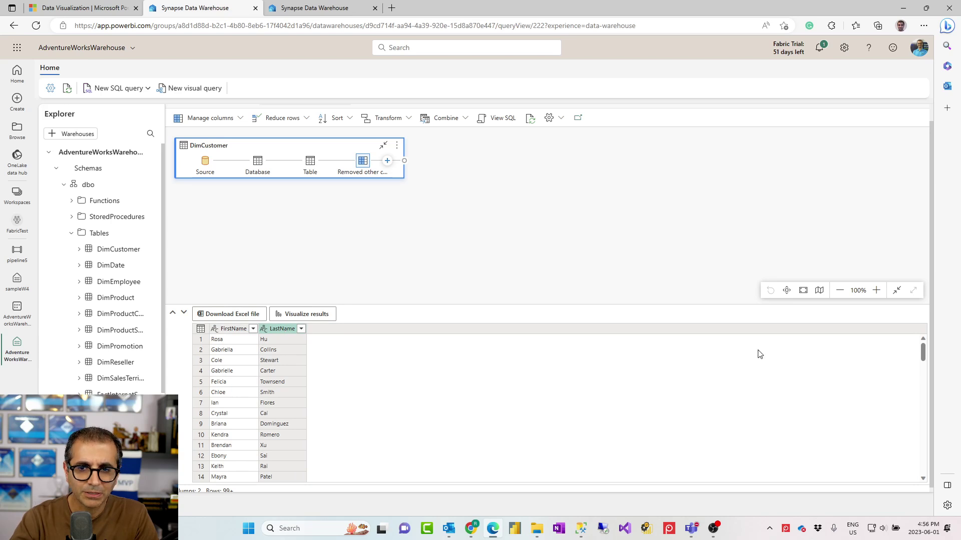
# - Delete the column-removal step from the DimCustomer visual query
pyautogui.rightClick(362, 161)
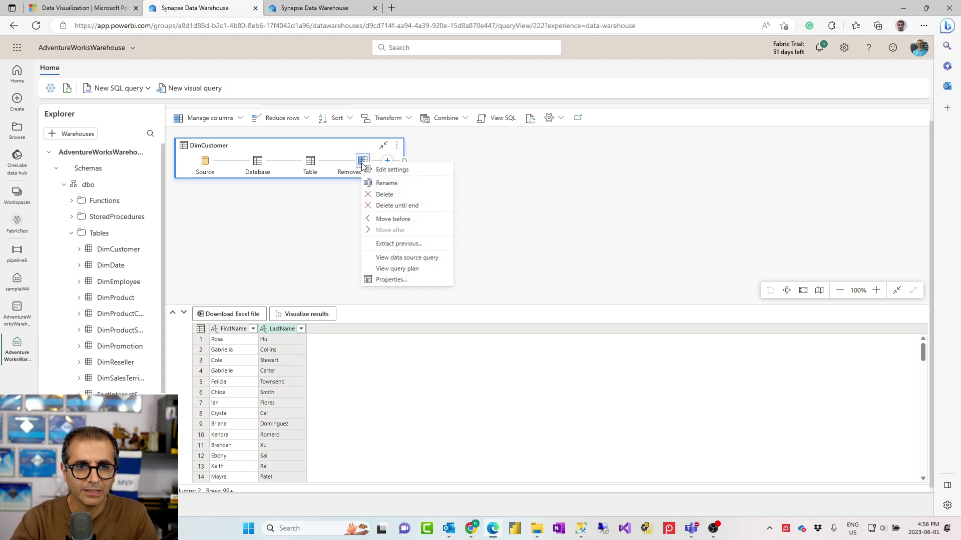
pyautogui.click(384, 196)
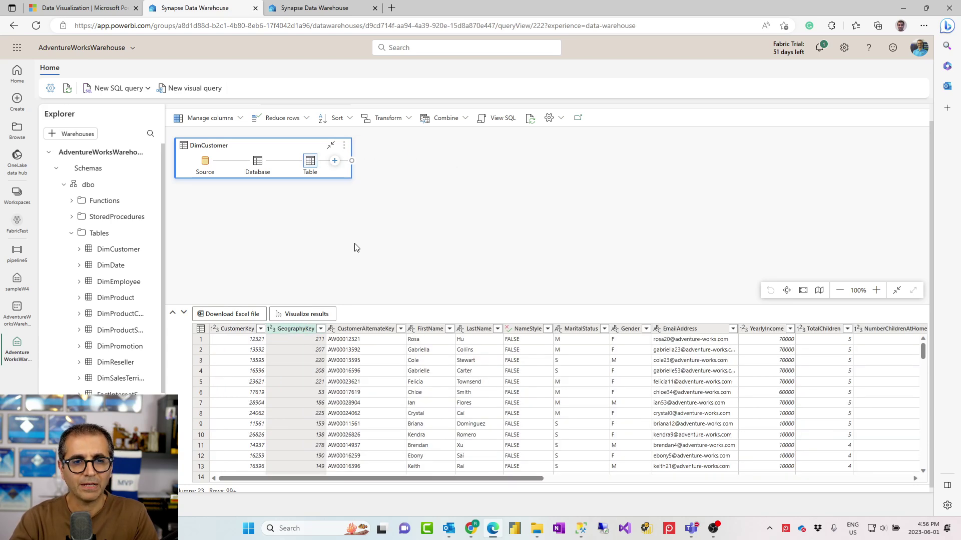
# - Keep only the CustomerKey, FirstName and LastName columns in the DimCustomer visual query by removing all other columns
pyautogui.click(254, 332)
pyautogui.click(429, 329)
pyautogui.keyDown('ctrl'); pyautogui.click(481, 331); pyautogui.keyUp('ctrl')
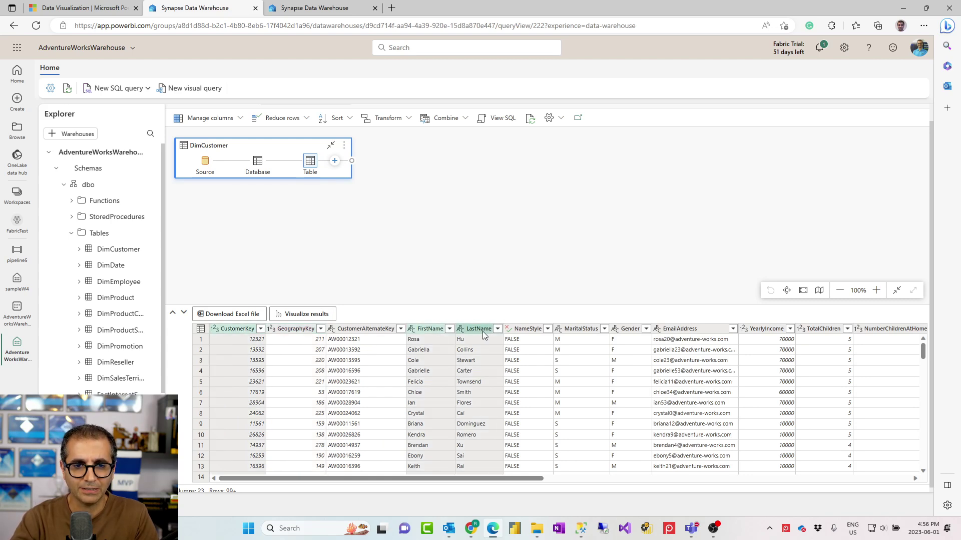
pyautogui.rightClick(479, 332)
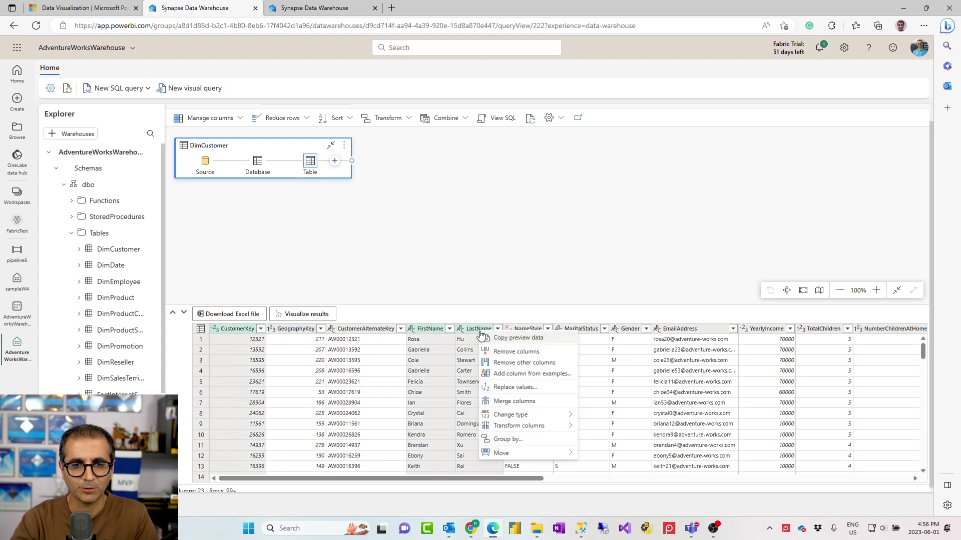
pyautogui.click(520, 363)
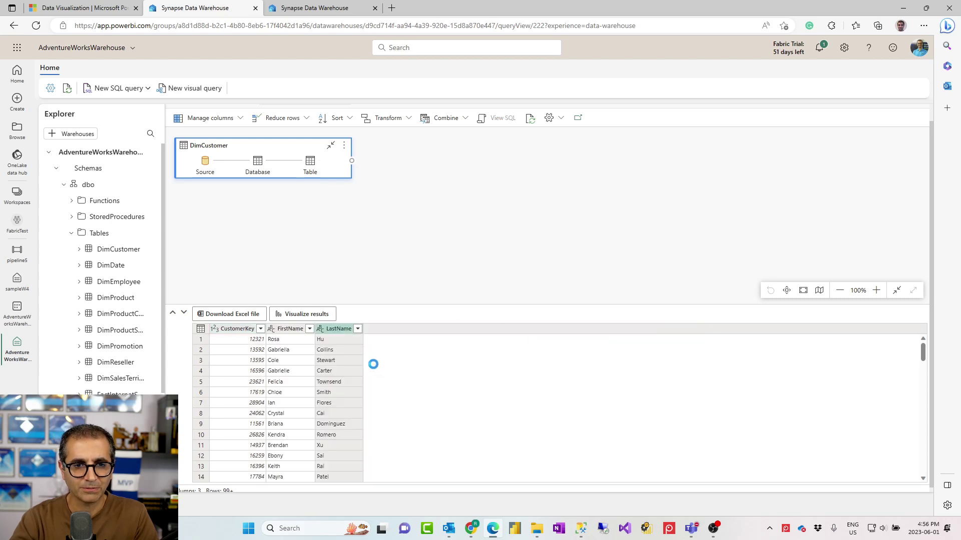
pyautogui.click(289, 330)
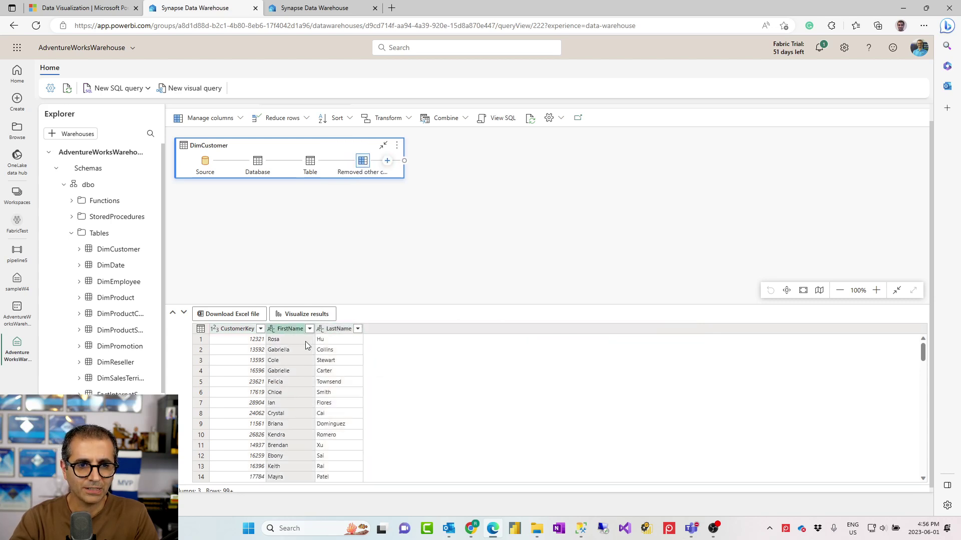
# - Merge the FirstName and LastName columns of the DimCustomer visual query into a column named fullname, separated by a space
pyautogui.keyDown('ctrl'); pyautogui.click(340, 330); pyautogui.keyUp('ctrl')
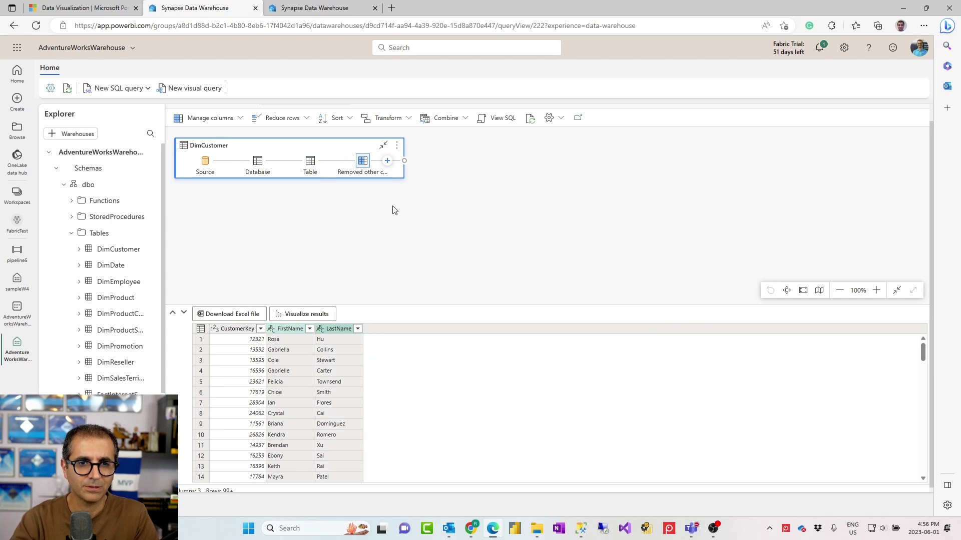
pyautogui.click(409, 119)
pyautogui.click(409, 122)
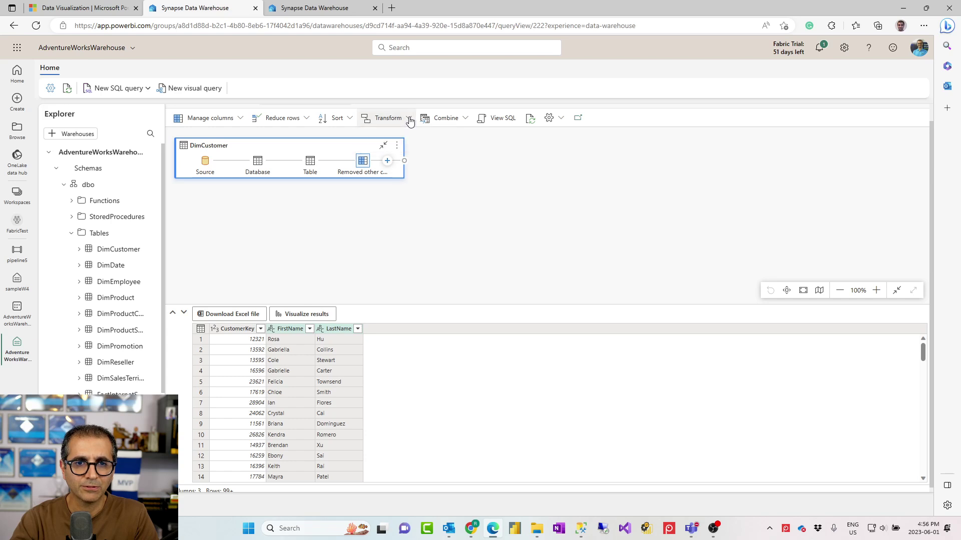
pyautogui.click(241, 121)
pyautogui.click(243, 121)
pyautogui.rightClick(339, 330)
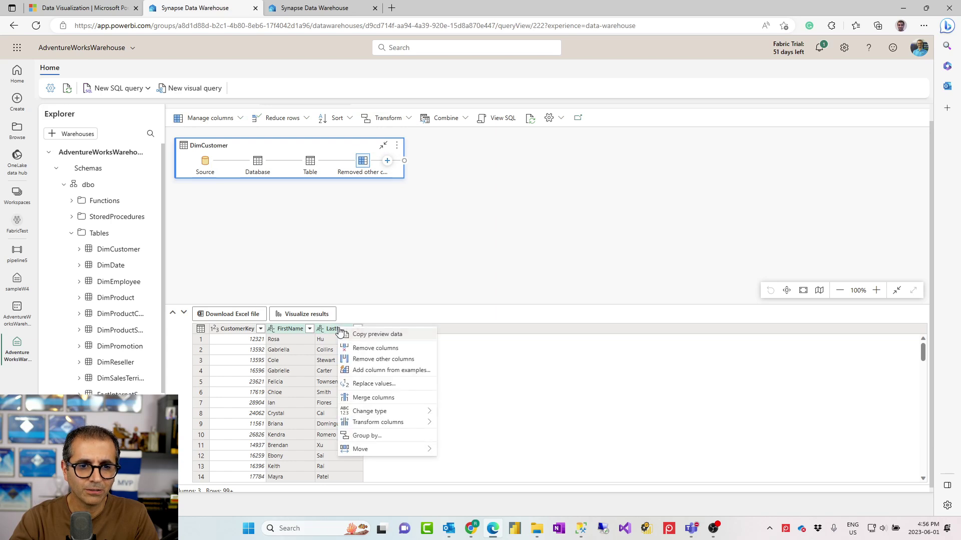
pyautogui.click(380, 399)
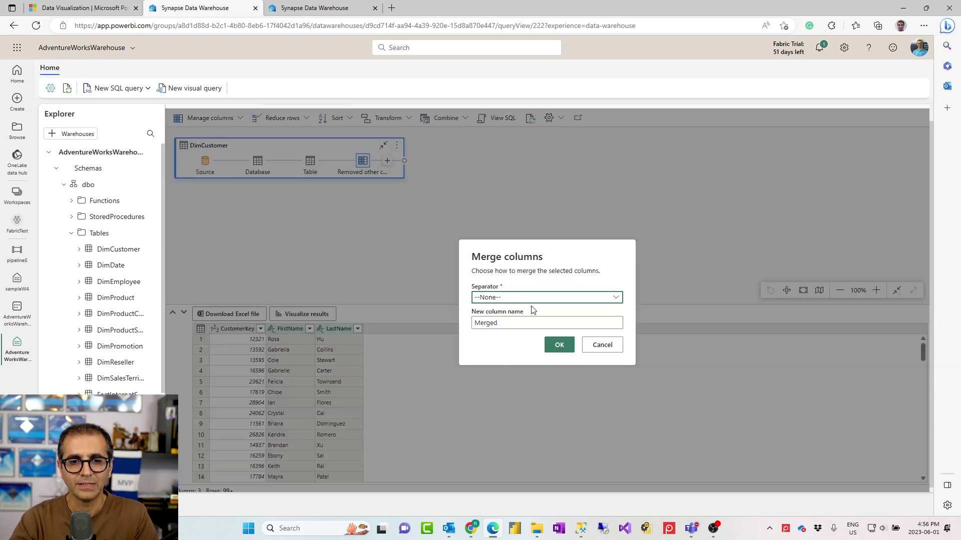
pyautogui.click(506, 300)
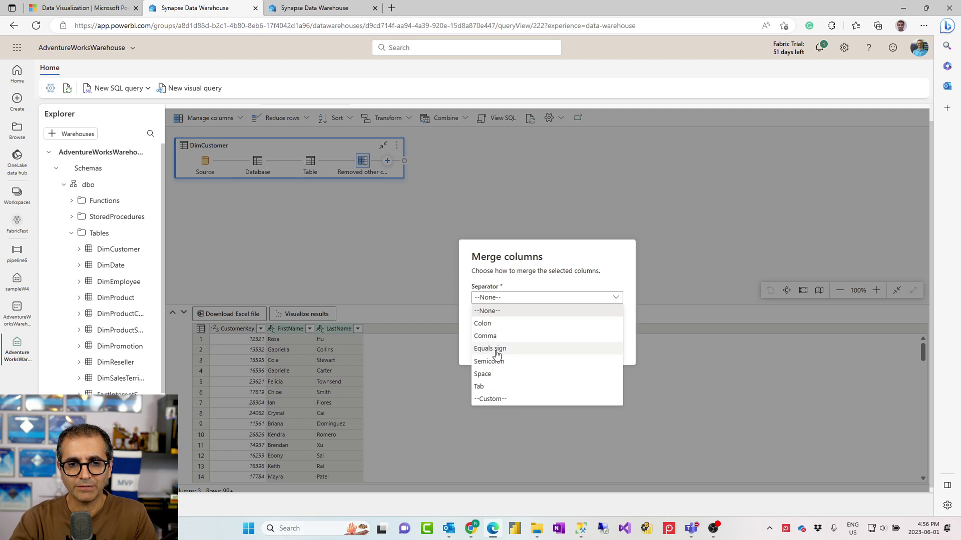
pyautogui.click(482, 374)
pyautogui.doubleClick(482, 323)
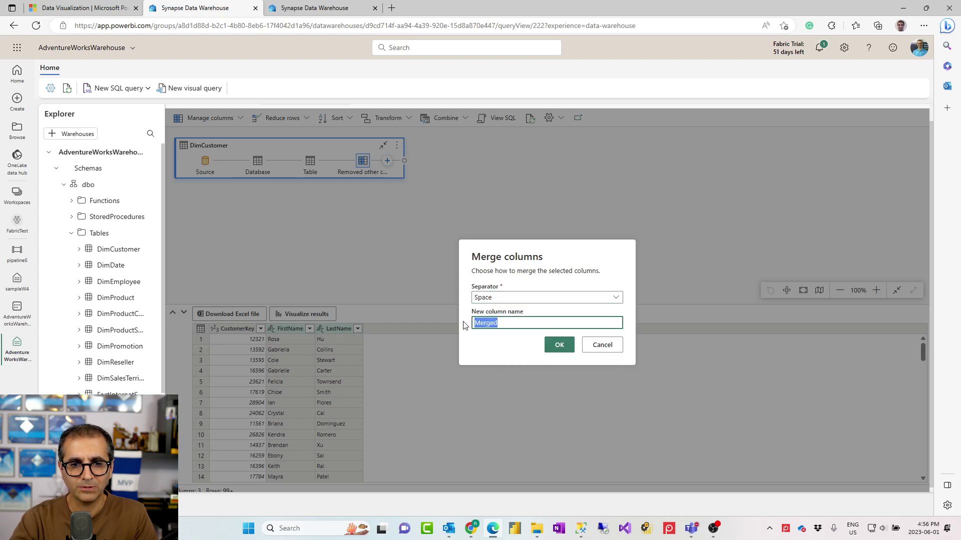
pyautogui.write('fullname')
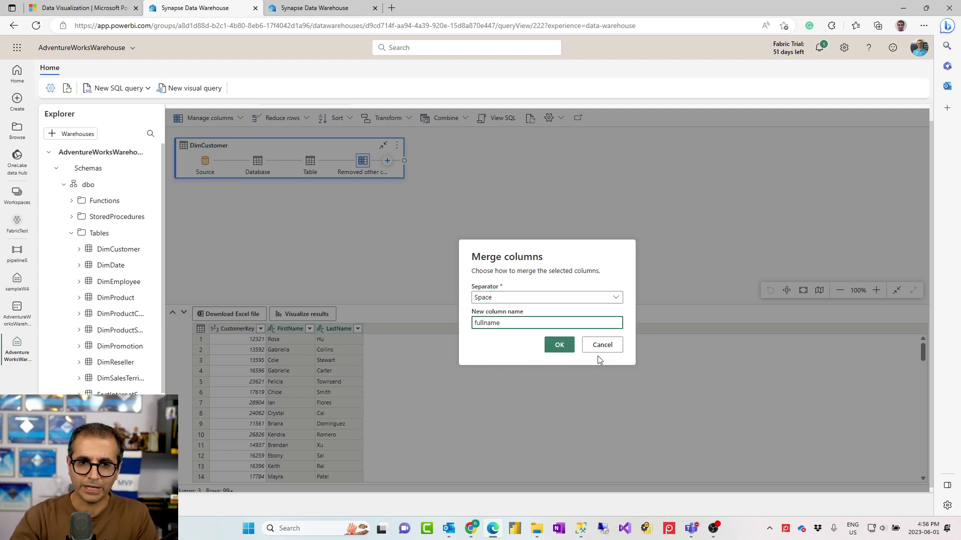
pyautogui.click(555, 345)
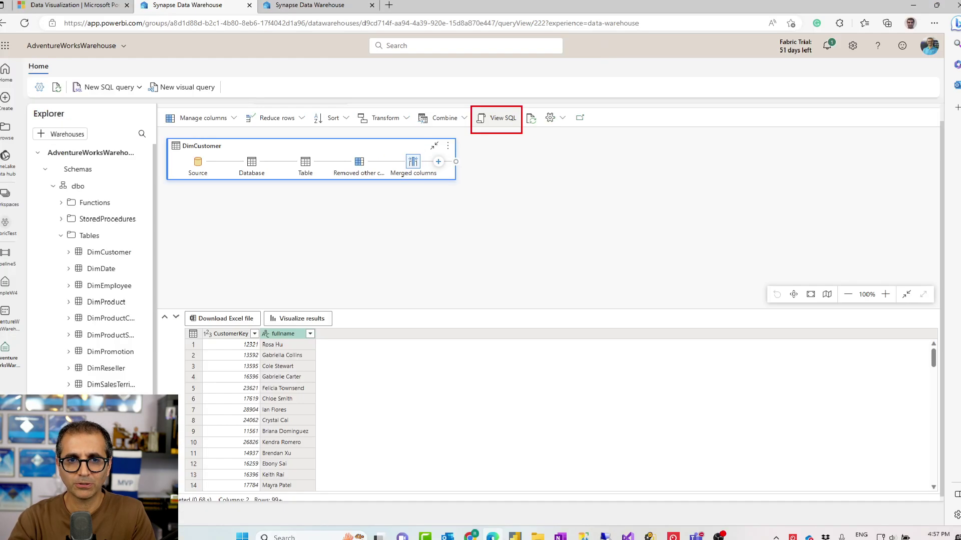
# - View the SQL script generated for the DimCustomer visual query and close it
pyautogui.click(496, 118)
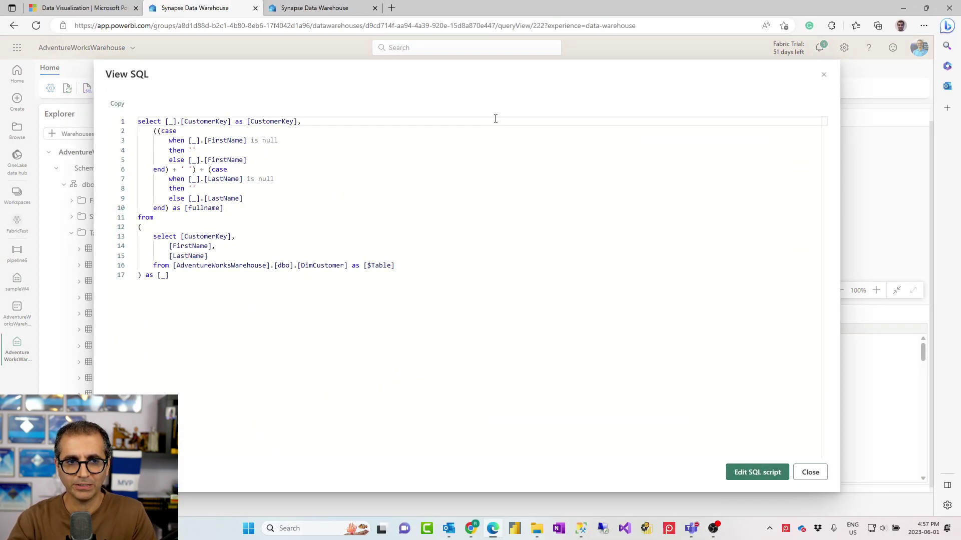
pyautogui.click(226, 320)
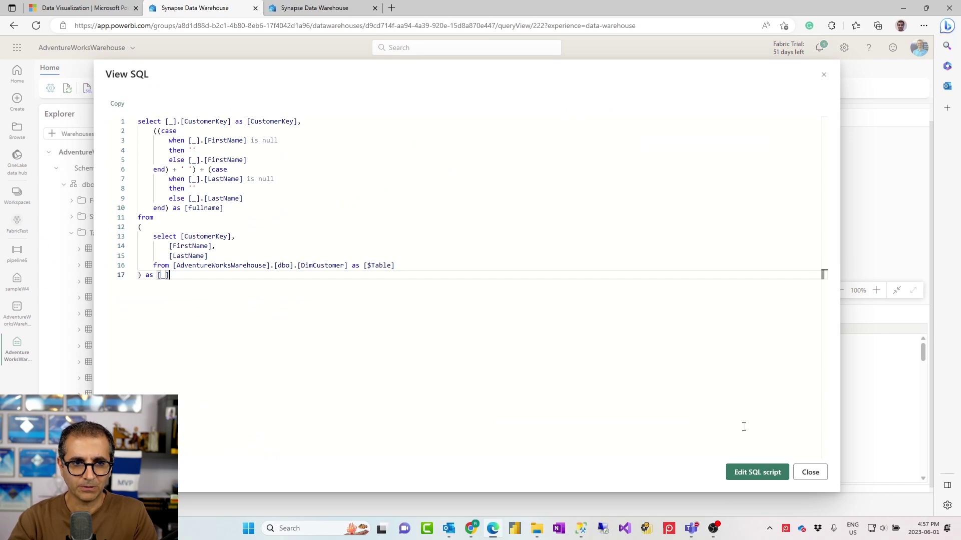
pyautogui.click(803, 472)
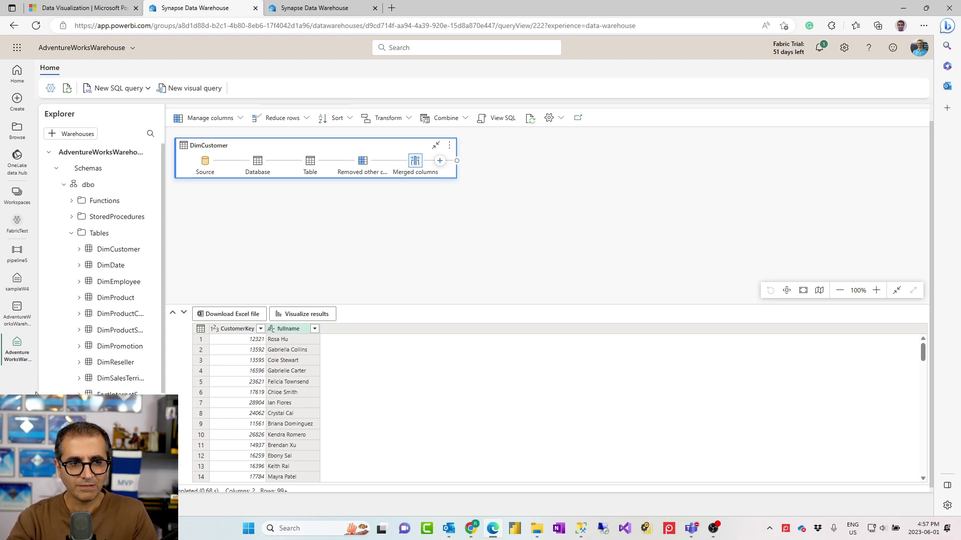
# - Go to the FabricTest workspace and examine the AdventureWorksWarehouse entries for the default dataset and the warehouse
pyautogui.click(124, 49)
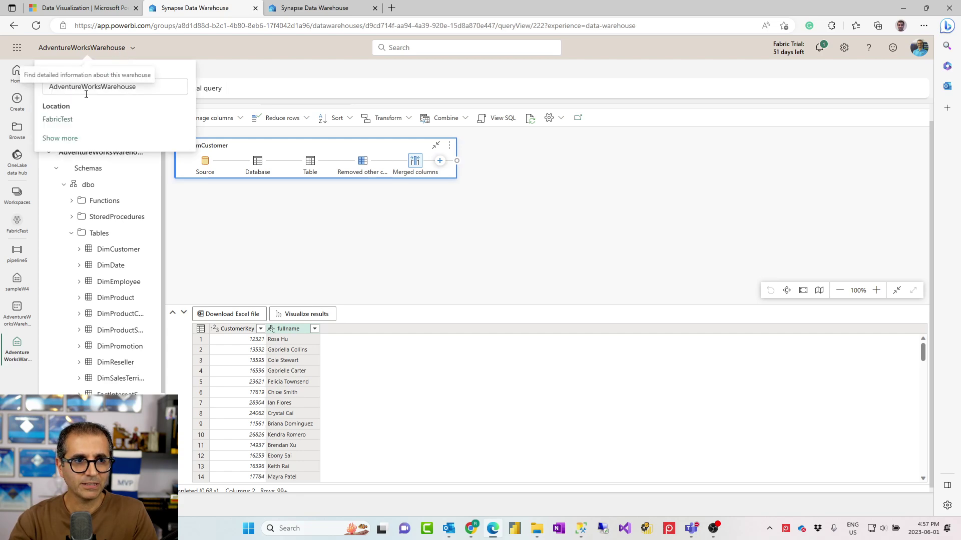
pyautogui.click(58, 121)
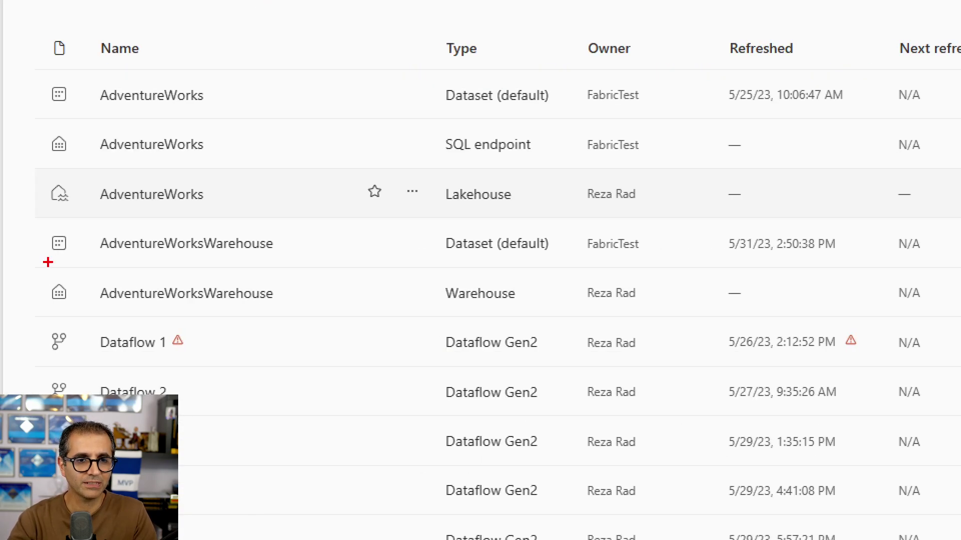
pyautogui.moveTo(28, 224); pyautogui.dragTo(645, 320)
pyautogui.moveTo(546, 267)
pyautogui.mouseDown()
pyautogui.moveTo(504, 257)
pyautogui.moveTo(345, 269)
pyautogui.moveTo(115, 266)
pyautogui.mouseUp()
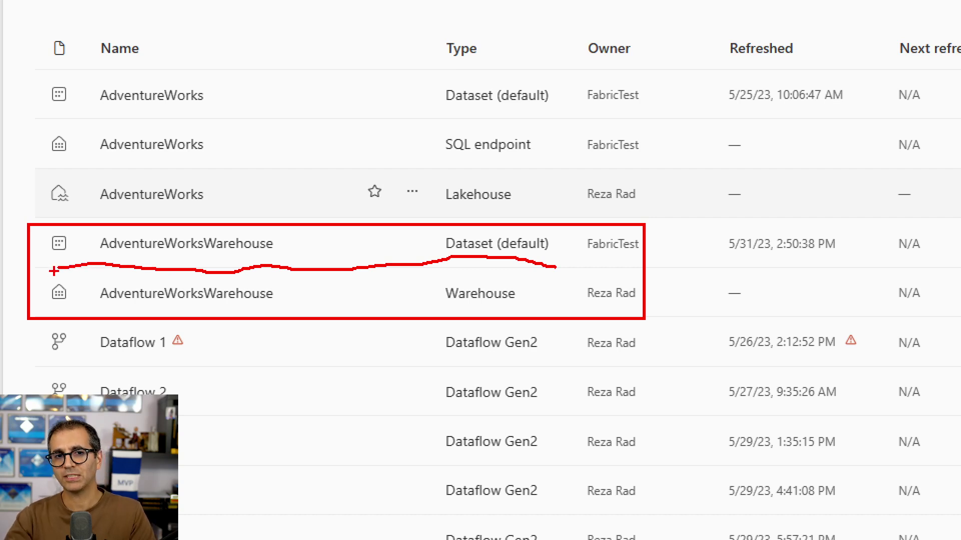
pyautogui.press('Escape')
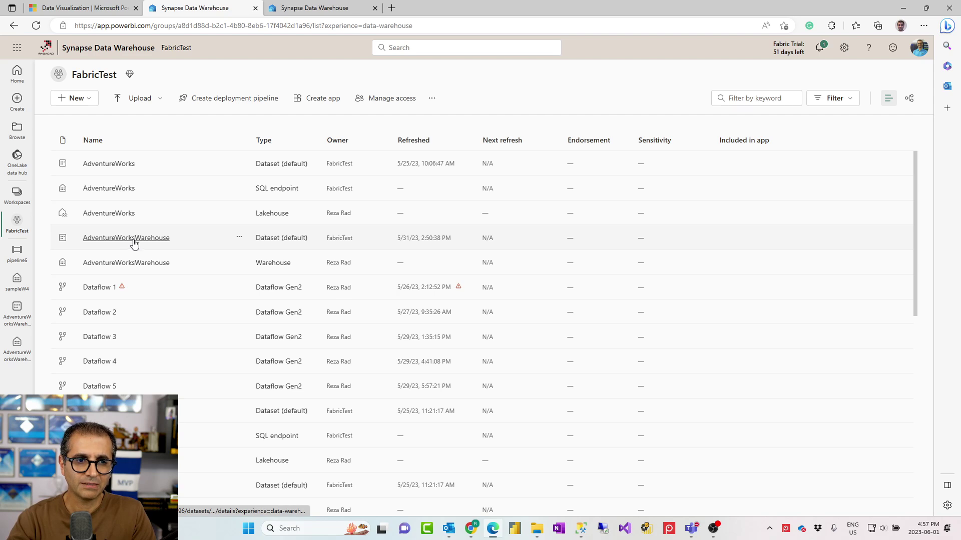
# - Open the AdventureWorksWarehouse model diagram and rearrange it so FactInternetSales, DimCustomer and DimDate sit side by side
pyautogui.click(139, 265)
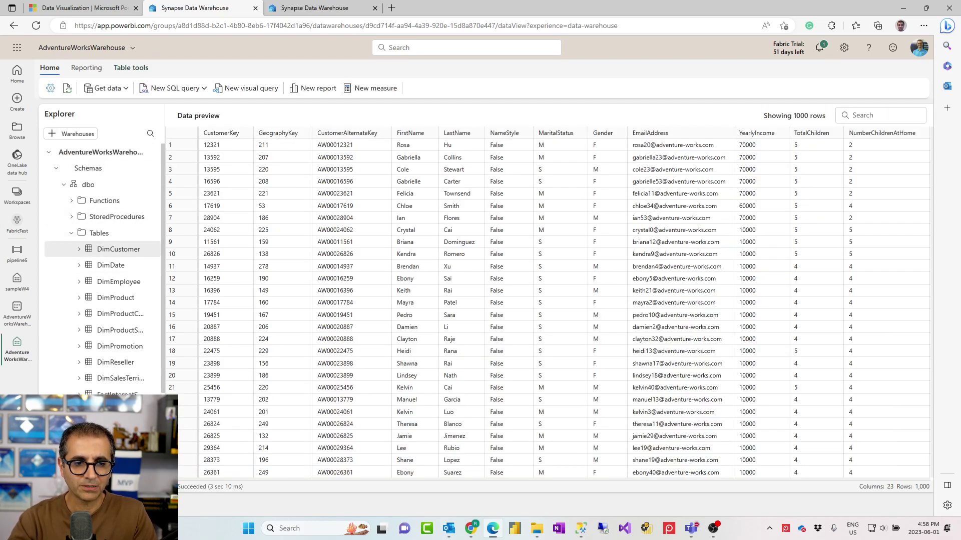
pyautogui.click(148, 511)
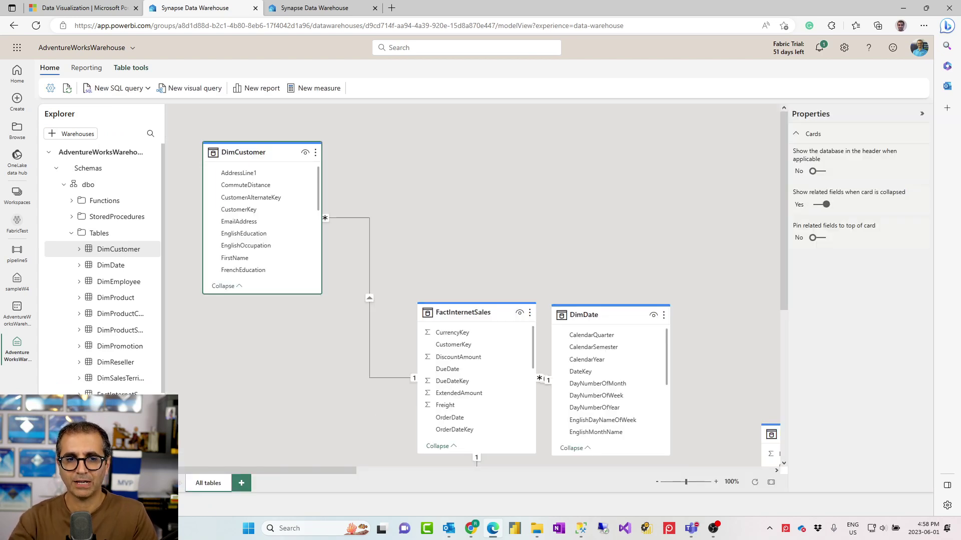
pyautogui.moveTo(500, 313); pyautogui.dragTo(289, 313)
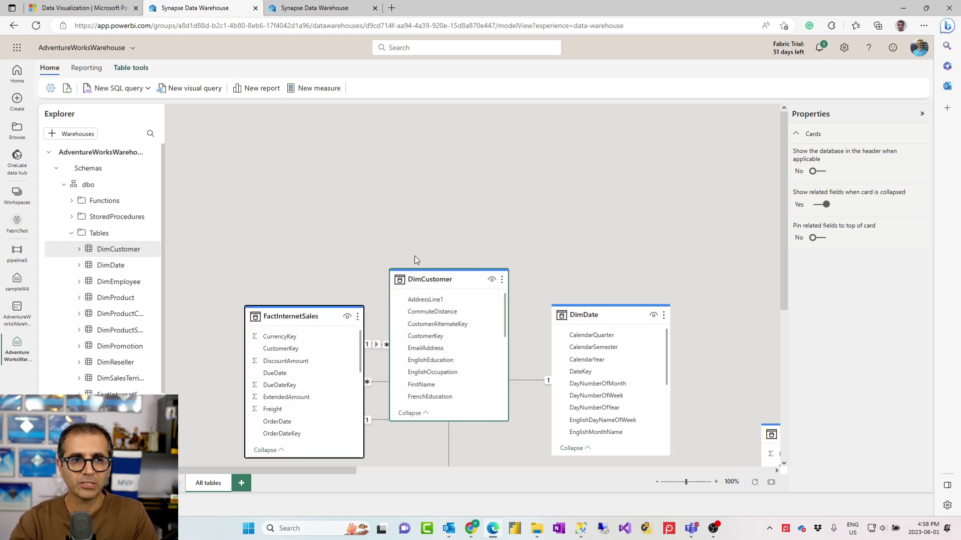
pyautogui.scroll(-5, 624, 305)
pyautogui.scroll(5, 622, 302)
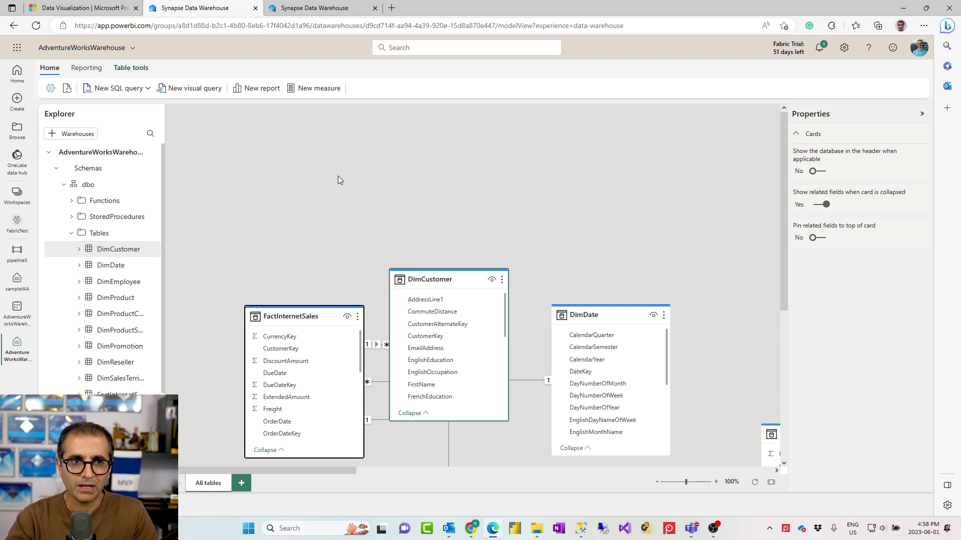
pyautogui.scroll(-1, 337, 178)
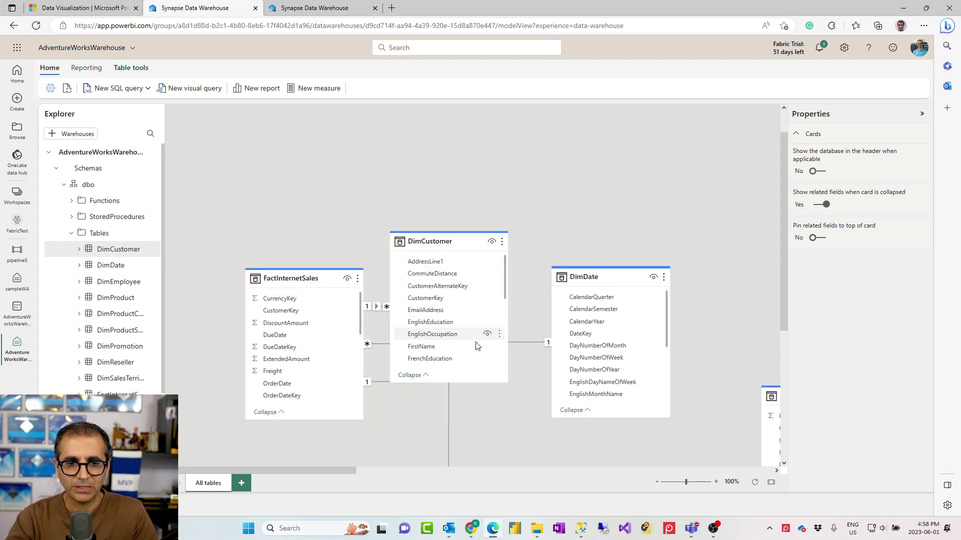
# - Launch Power BI Desktop and create a new web report from the AdventureWorksWarehouse model
pyautogui.click(513, 535)
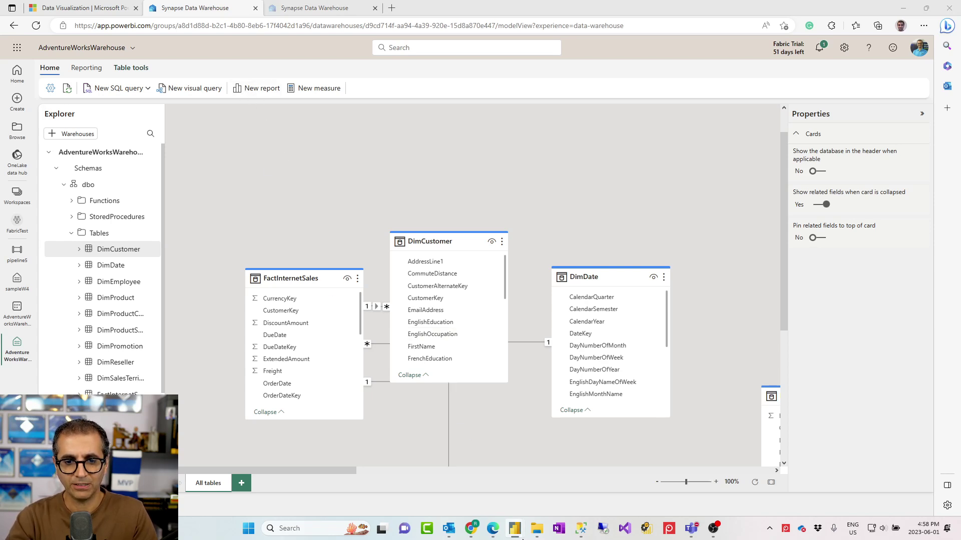
pyautogui.moveTo(515, 535)
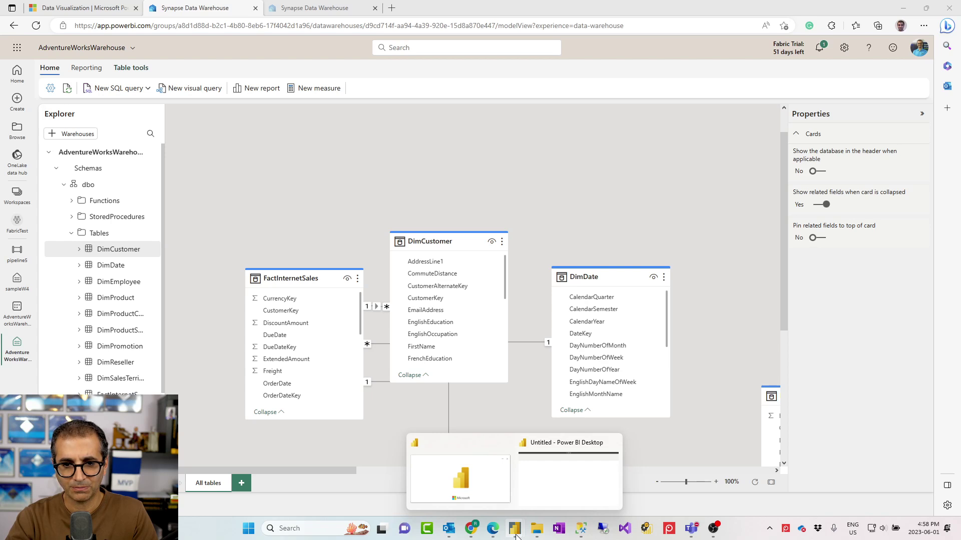
pyautogui.click(252, 90)
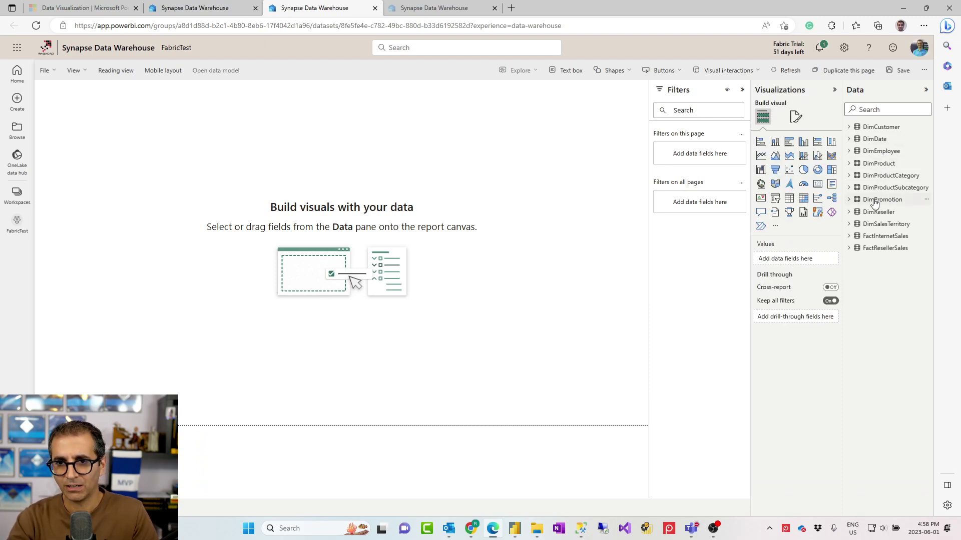
# - Build a stacked bar chart of the count of CustomerKey by EnglishOccupation from DimCustomer and enlarge it on the report canvas
pyautogui.click(849, 128)
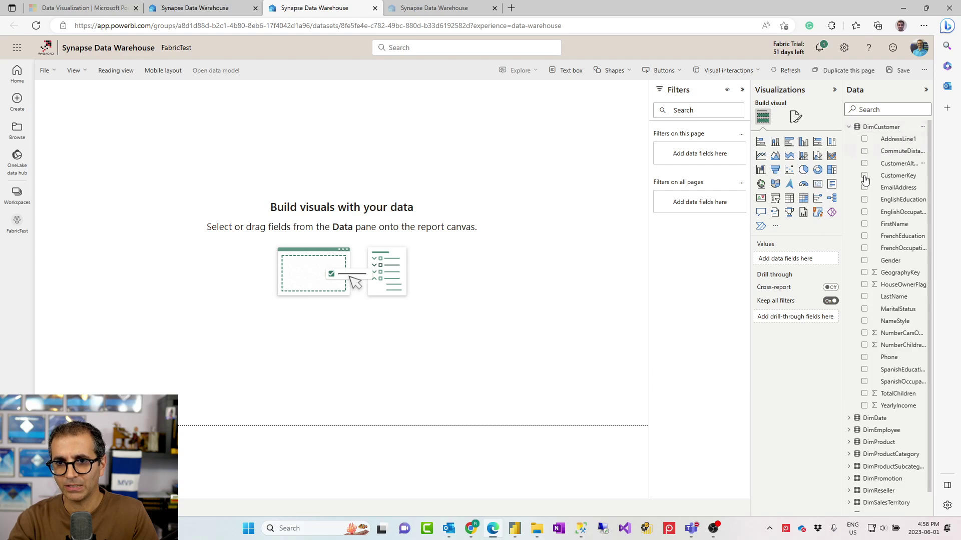
pyautogui.click(864, 175)
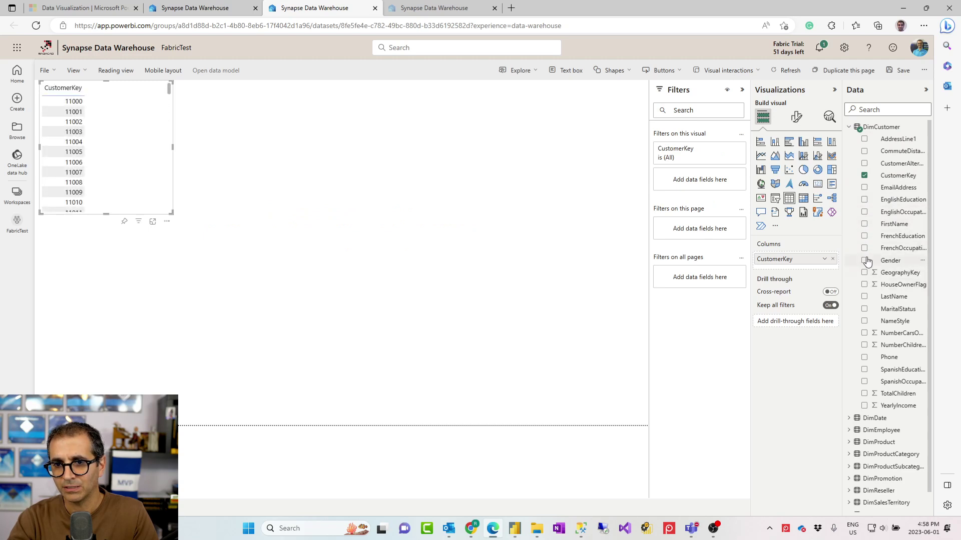
pyautogui.click(864, 212)
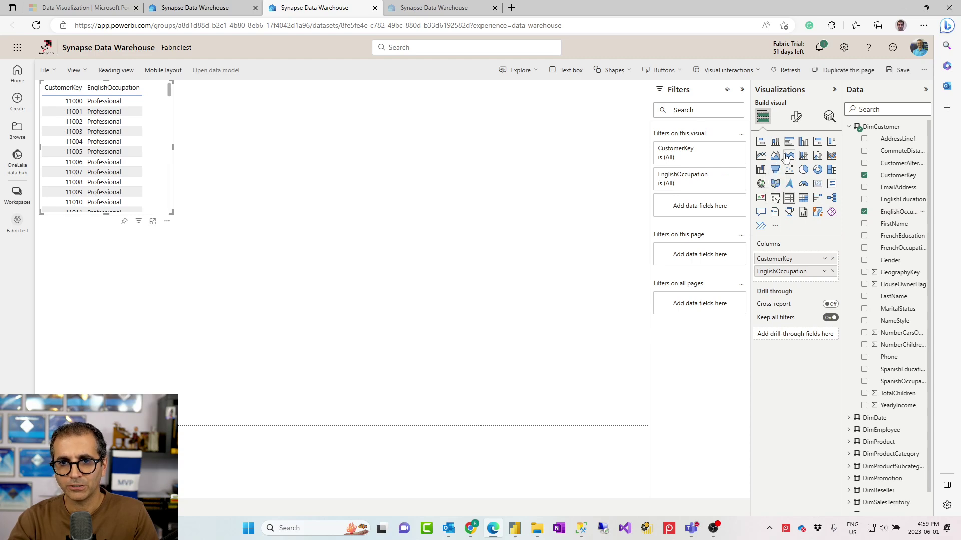
pyautogui.click(759, 143)
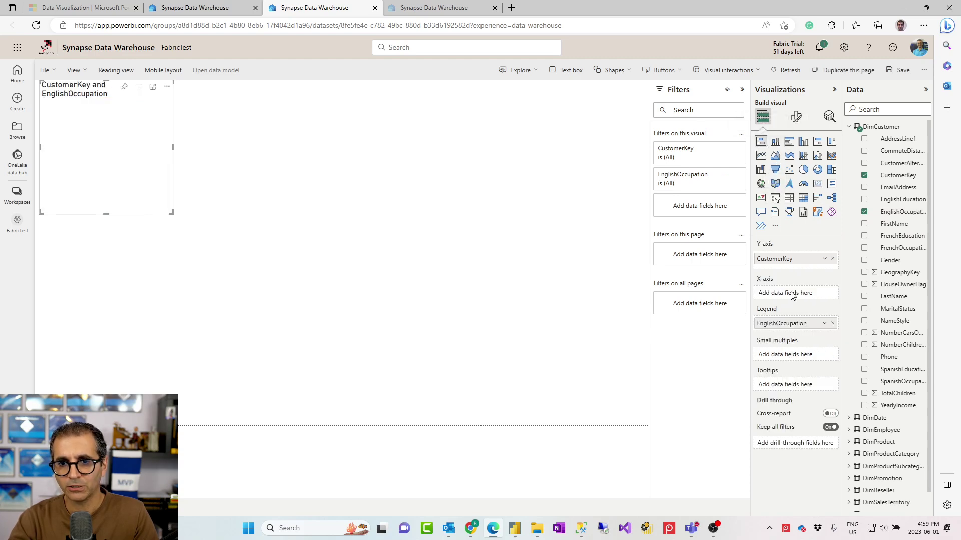
pyautogui.moveTo(796, 261)
pyautogui.mouseDown()
pyautogui.moveTo(793, 336)
pyautogui.moveTo(793, 262)
pyautogui.mouseUp()
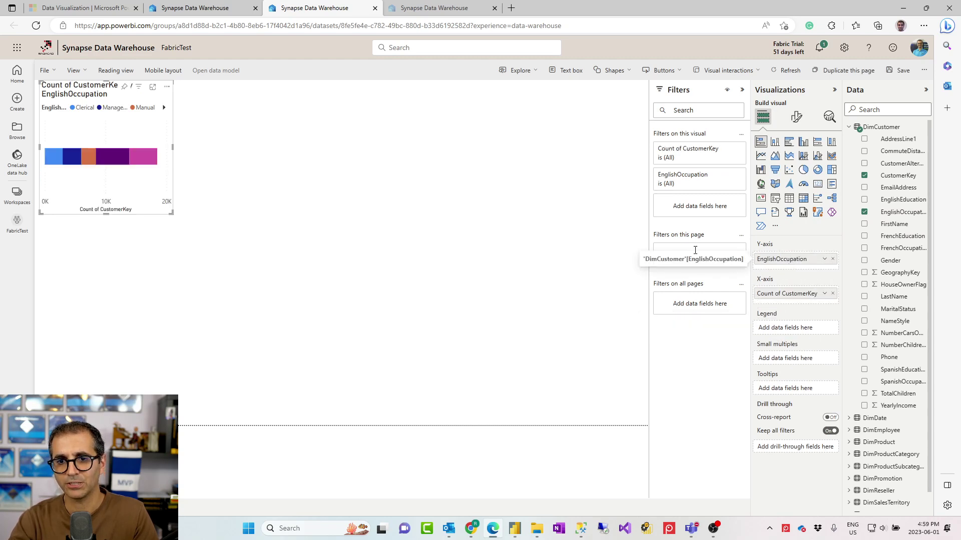
pyautogui.moveTo(170, 214); pyautogui.dragTo(442, 351)
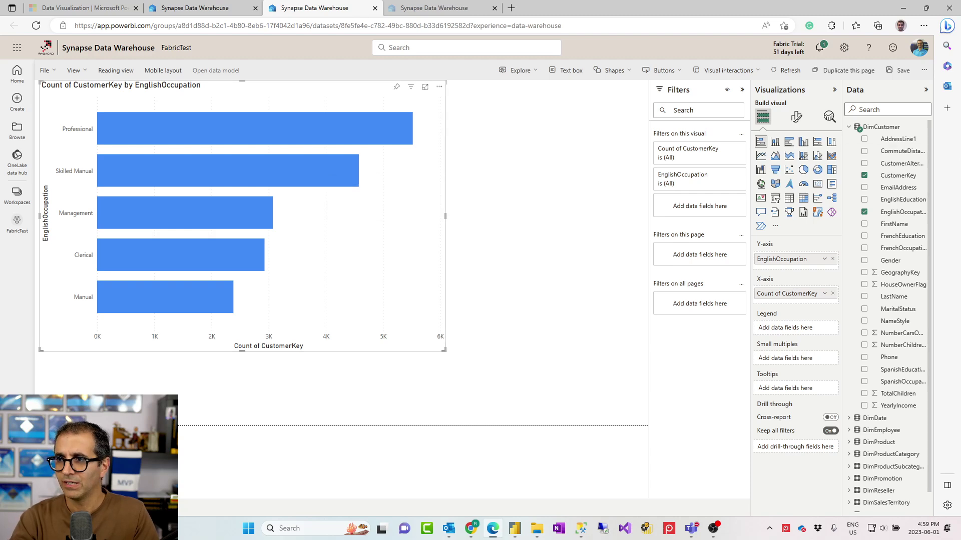
# - Switch to Power BI Desktop and connect to the SQL endpoint of the AdventureWorksWarehouse warehouse from the OneLake data hub
pyautogui.click(515, 529)
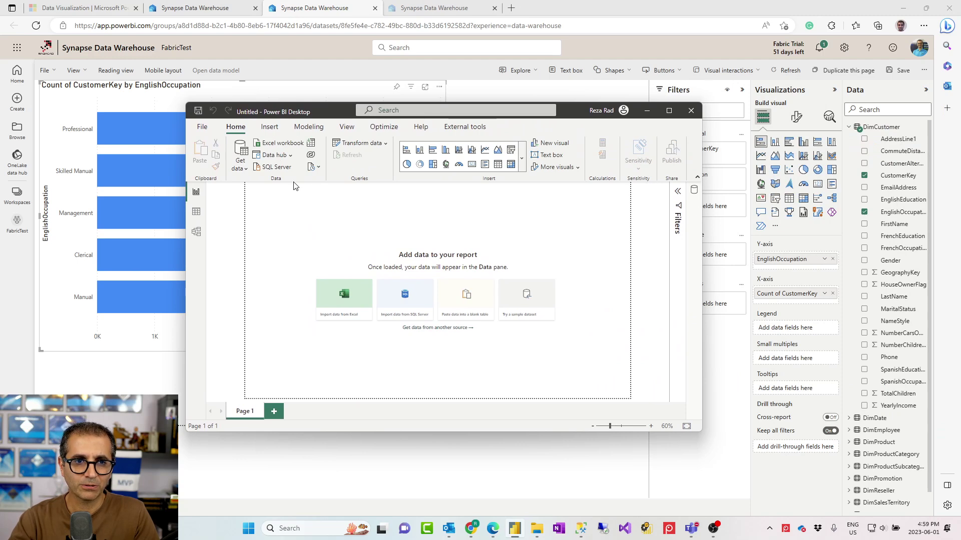
pyautogui.doubleClick(335, 109)
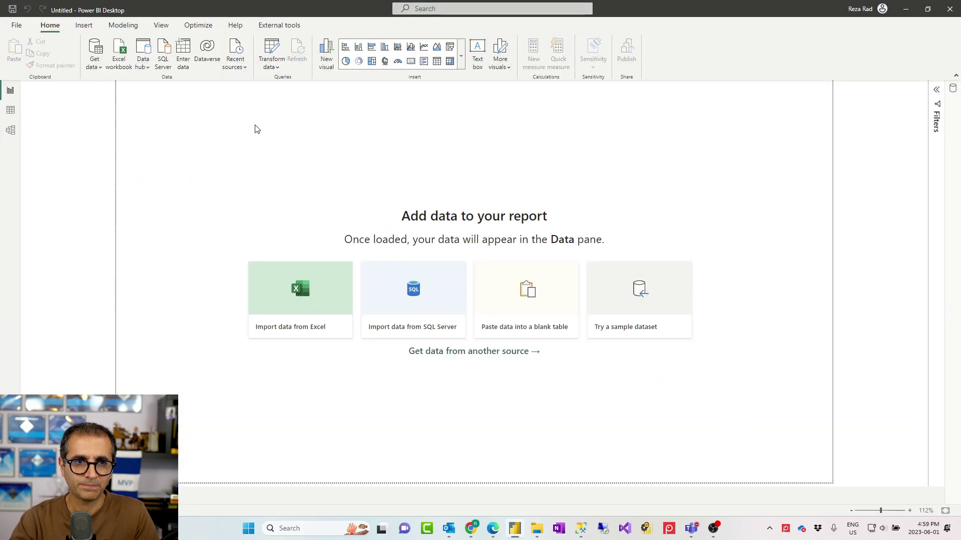
pyautogui.click(146, 68)
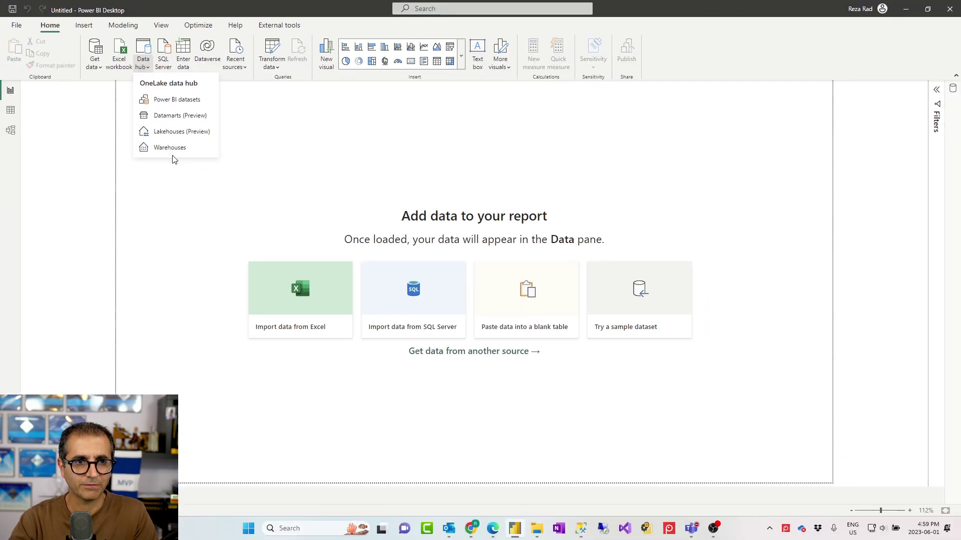
pyautogui.click(157, 152)
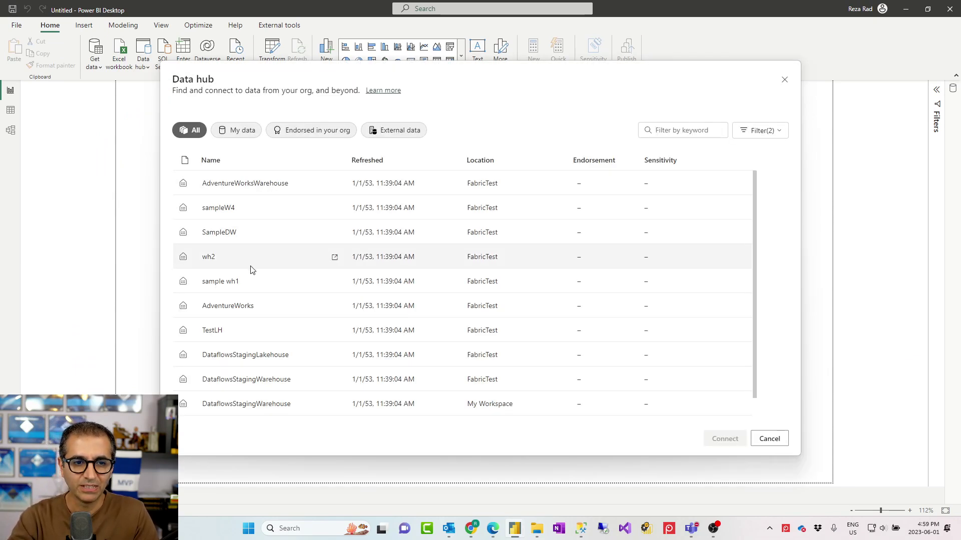
pyautogui.click(249, 185)
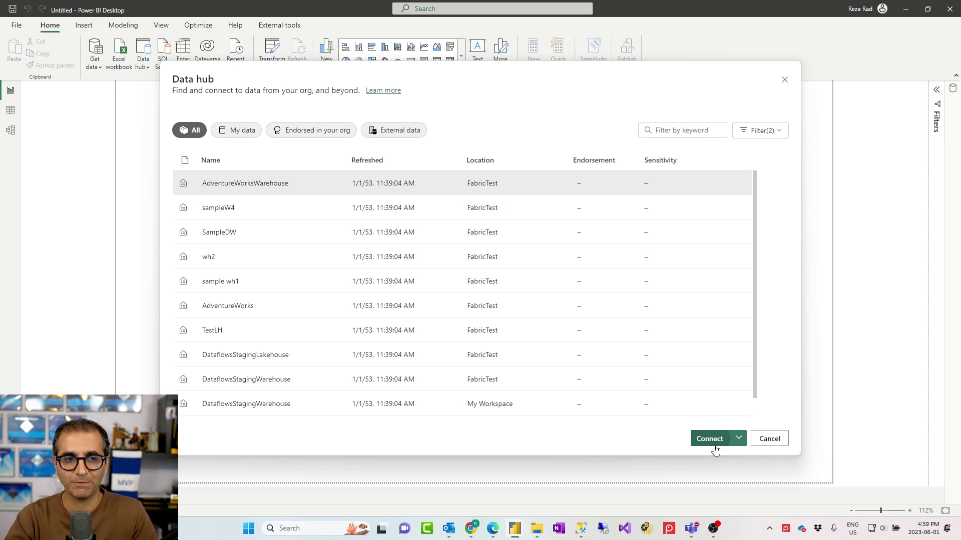
pyautogui.click(741, 444)
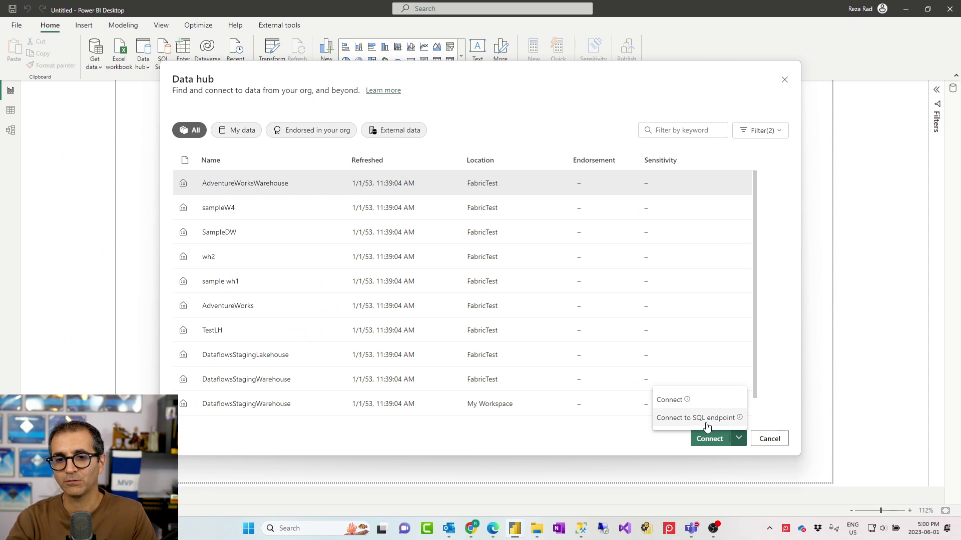
pyautogui.click(706, 423)
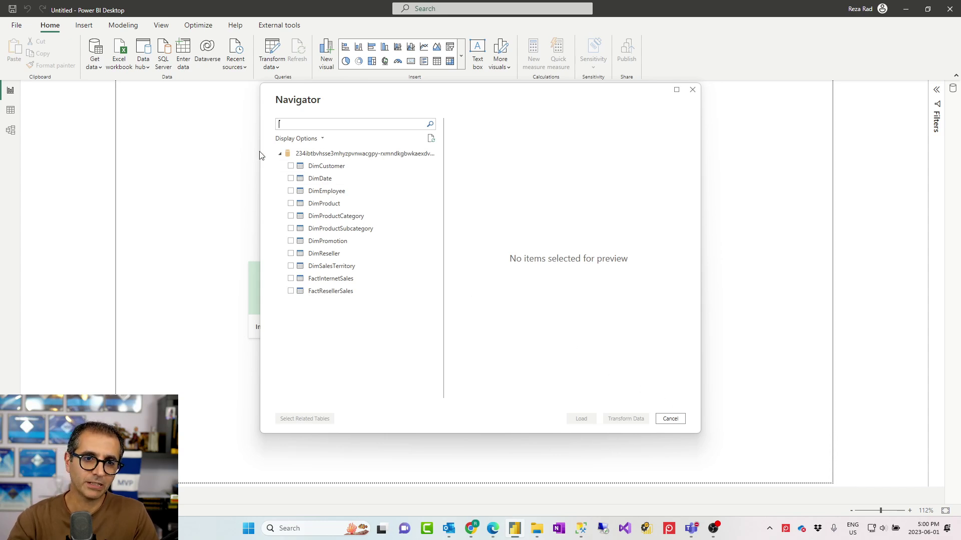
# - Choose the DimCustomer table from the warehouse and load it, bringing up the connection settings
pyautogui.click(291, 170)
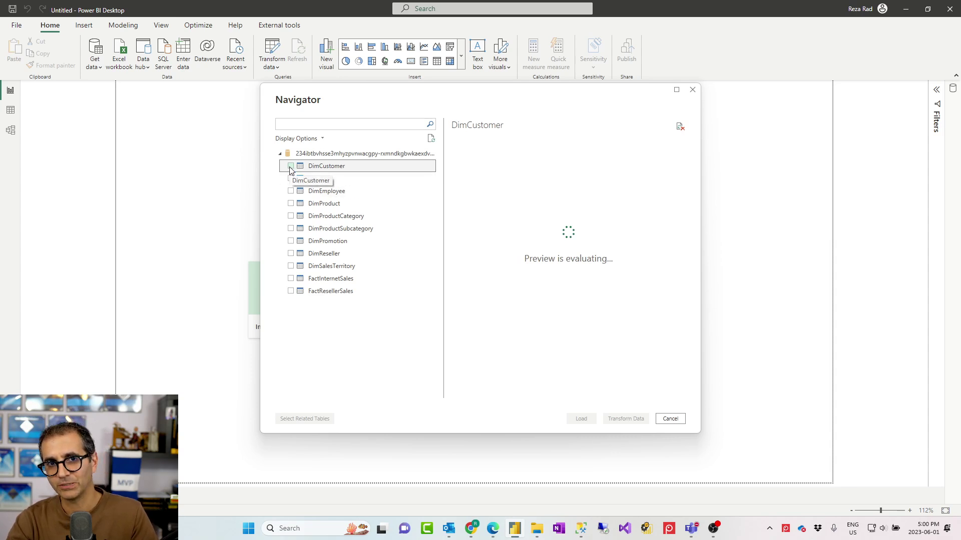
pyautogui.click(290, 167)
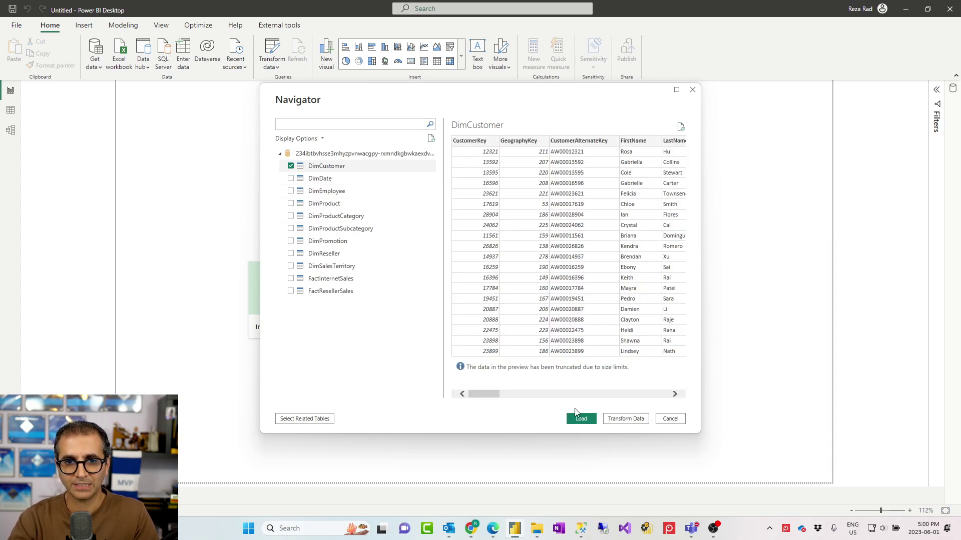
pyautogui.click(582, 420)
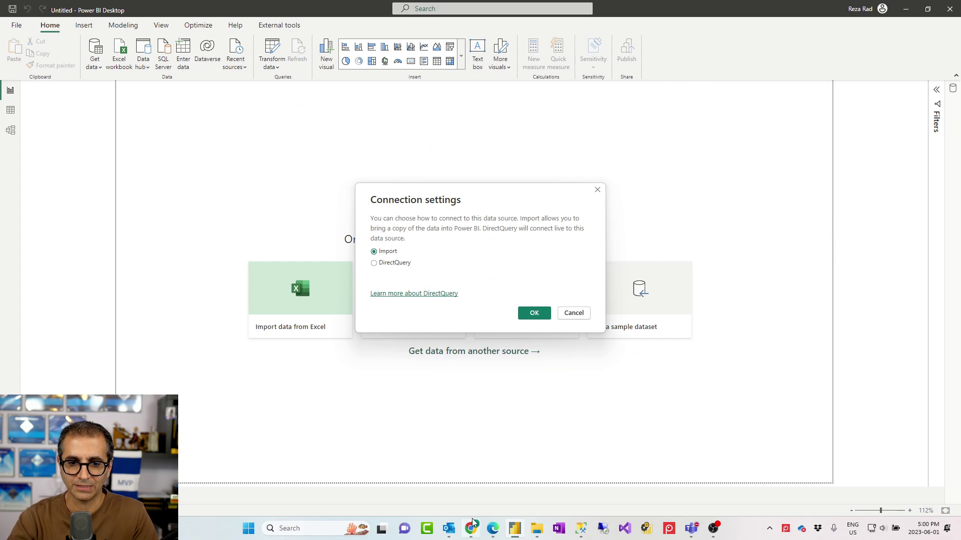
# - Switch to the browser and save the web report as report10 in the FabricTest workspace
pyautogui.click(493, 529)
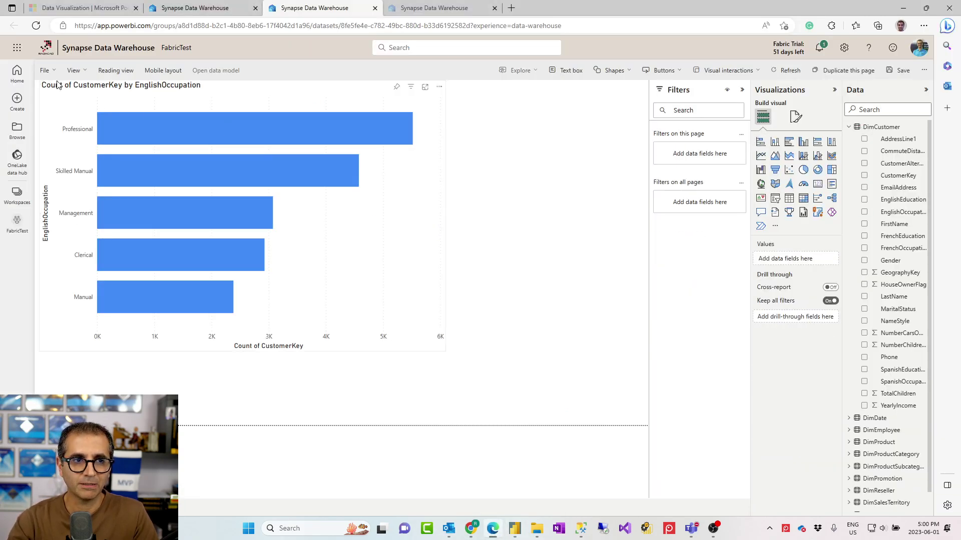
pyautogui.click(900, 70)
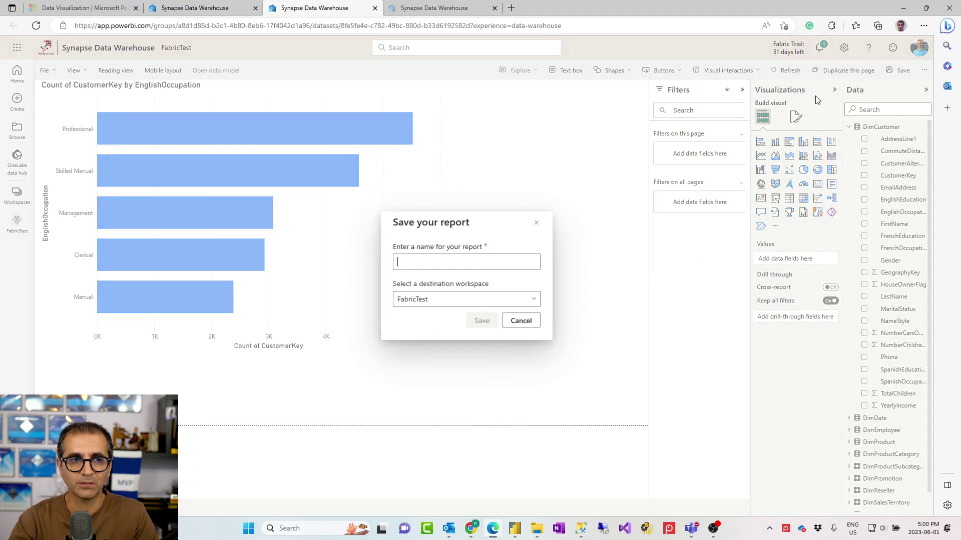
pyautogui.write('report10')
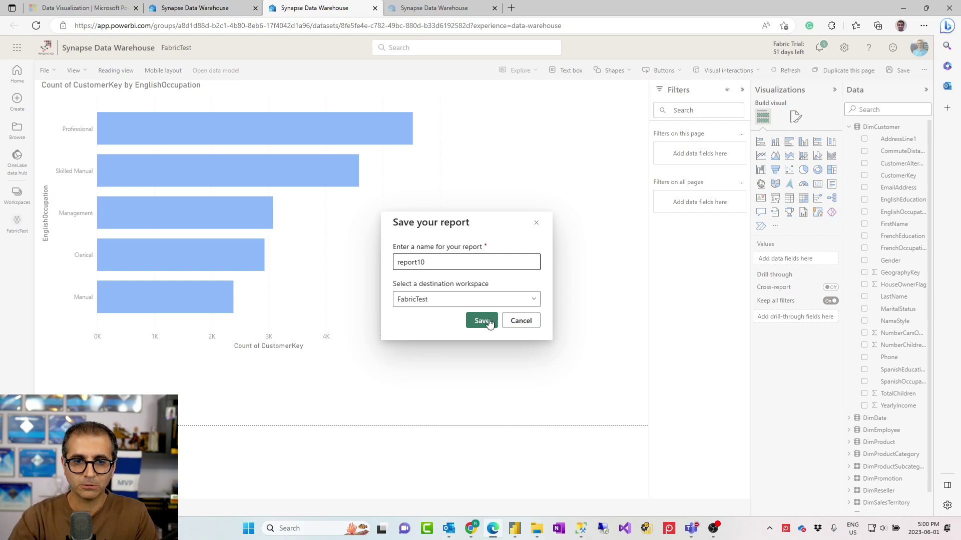
pyautogui.click(482, 320)
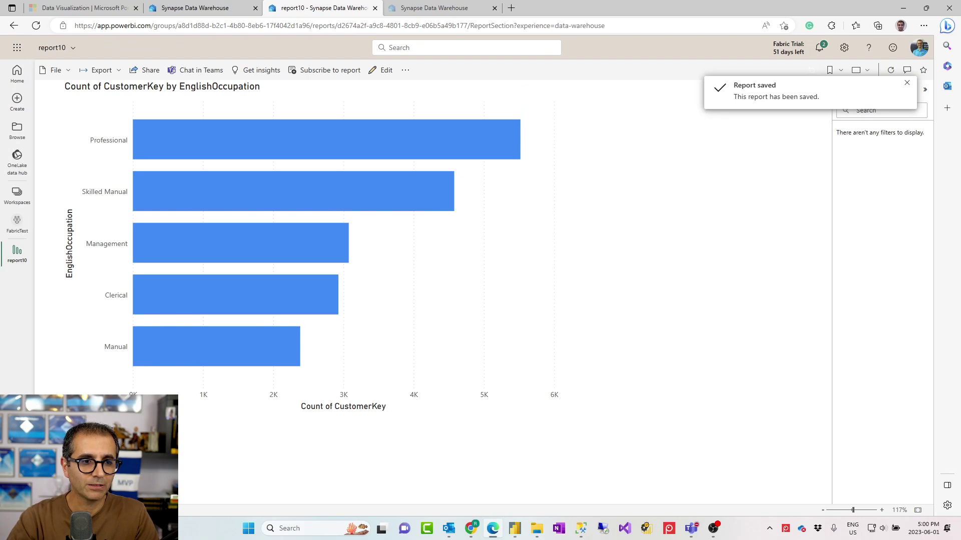
# - Go to the FabricTest workspace, show the lineage of report10 and examine the dataset that feeds it
pyautogui.click(17, 224)
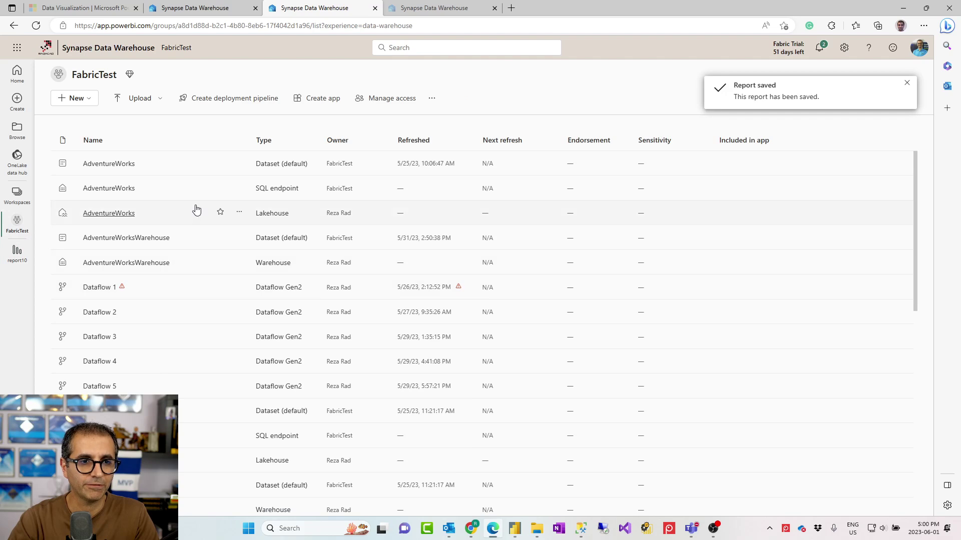
pyautogui.scroll(-4, 204, 265)
pyautogui.scroll(-3, 204, 265)
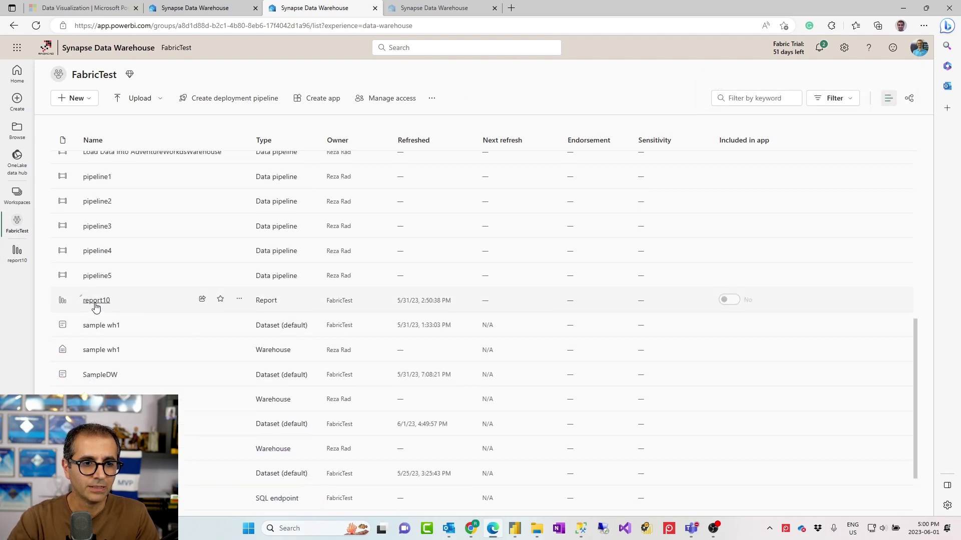
pyautogui.click(239, 302)
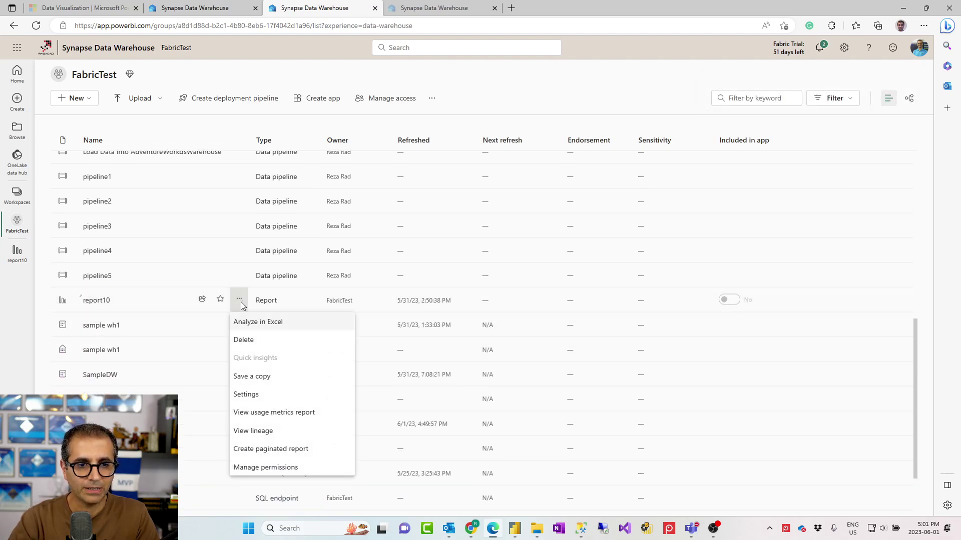
pyautogui.click(256, 431)
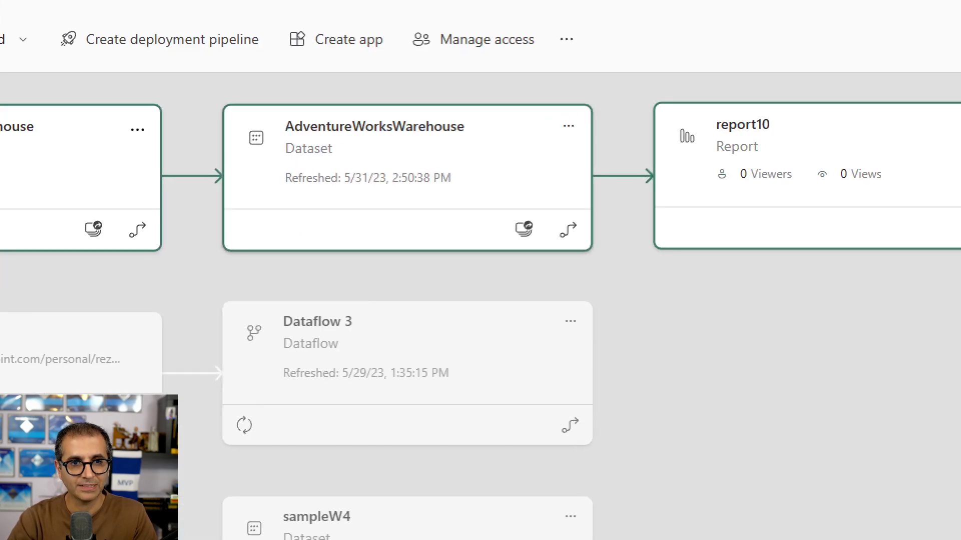
pyautogui.moveTo(283, 158); pyautogui.dragTo(335, 161)
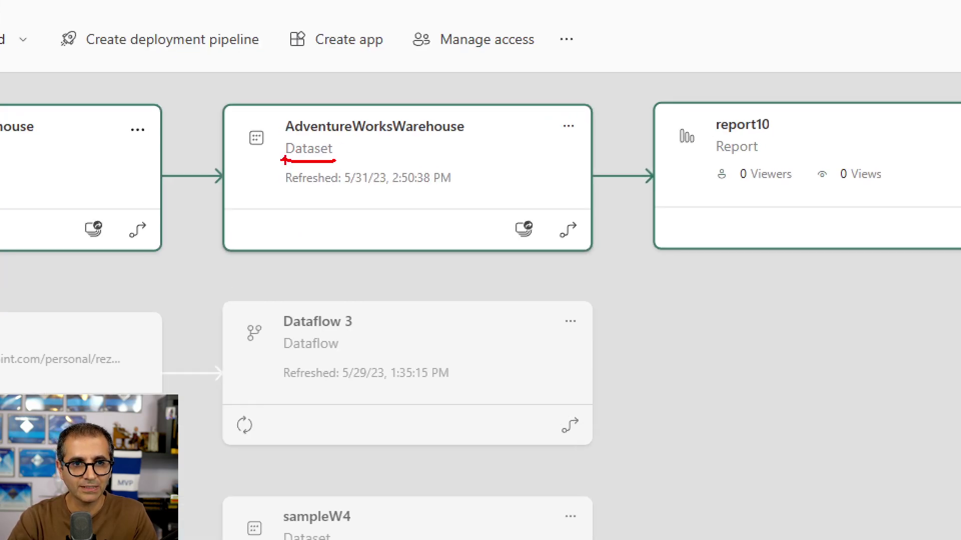